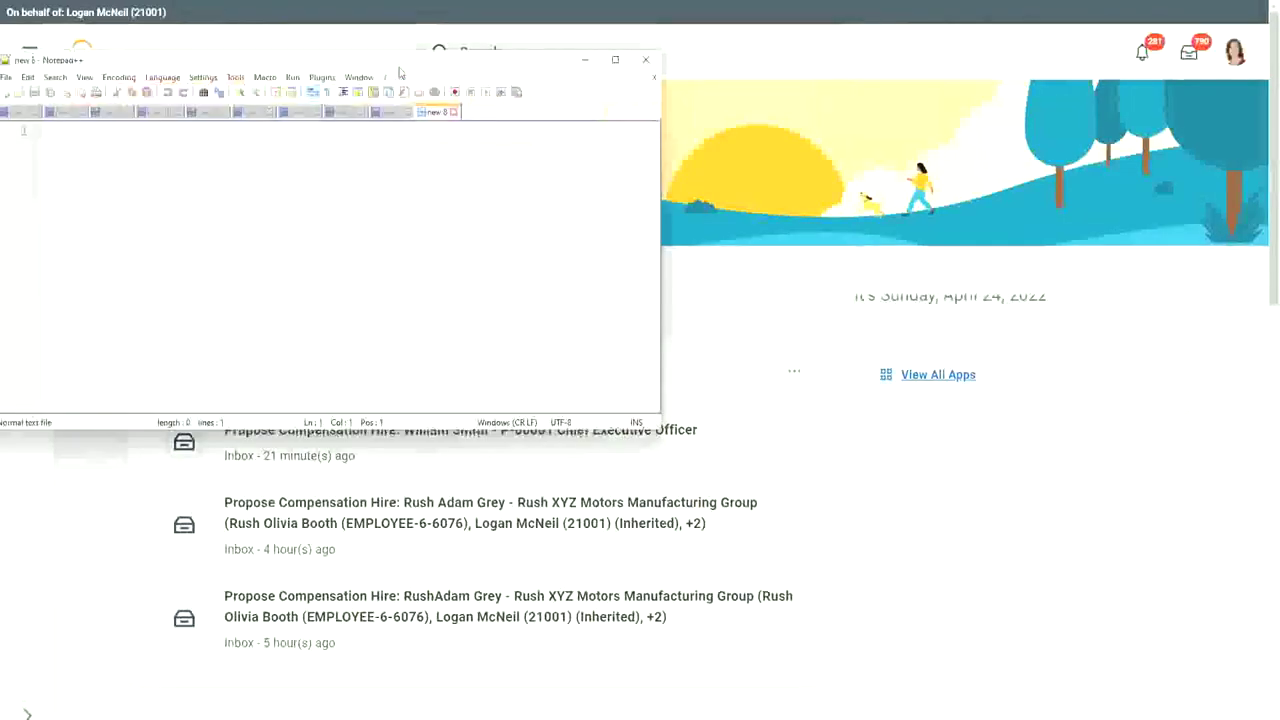
Paste 'Dependent Information : Dependent' and 'Employee Information : Worker' onto line 2 of the new note.
key("Return")
key("Return")
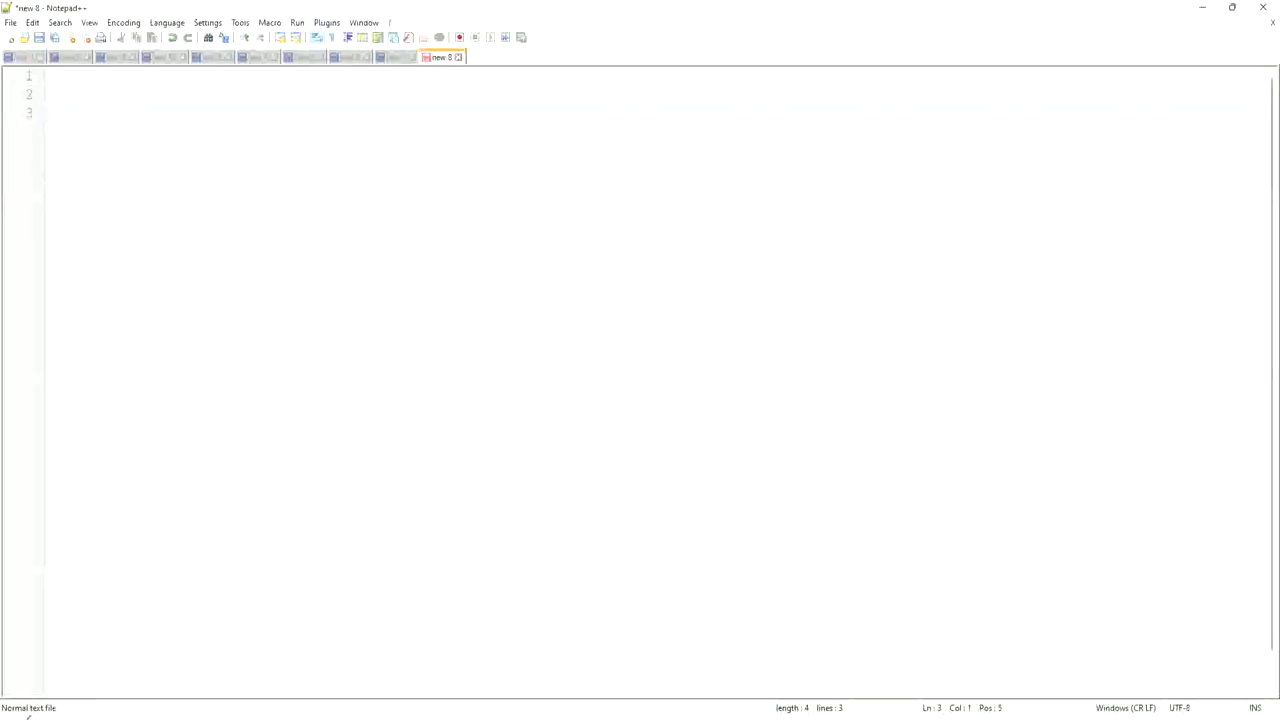
left_click(81, 96)
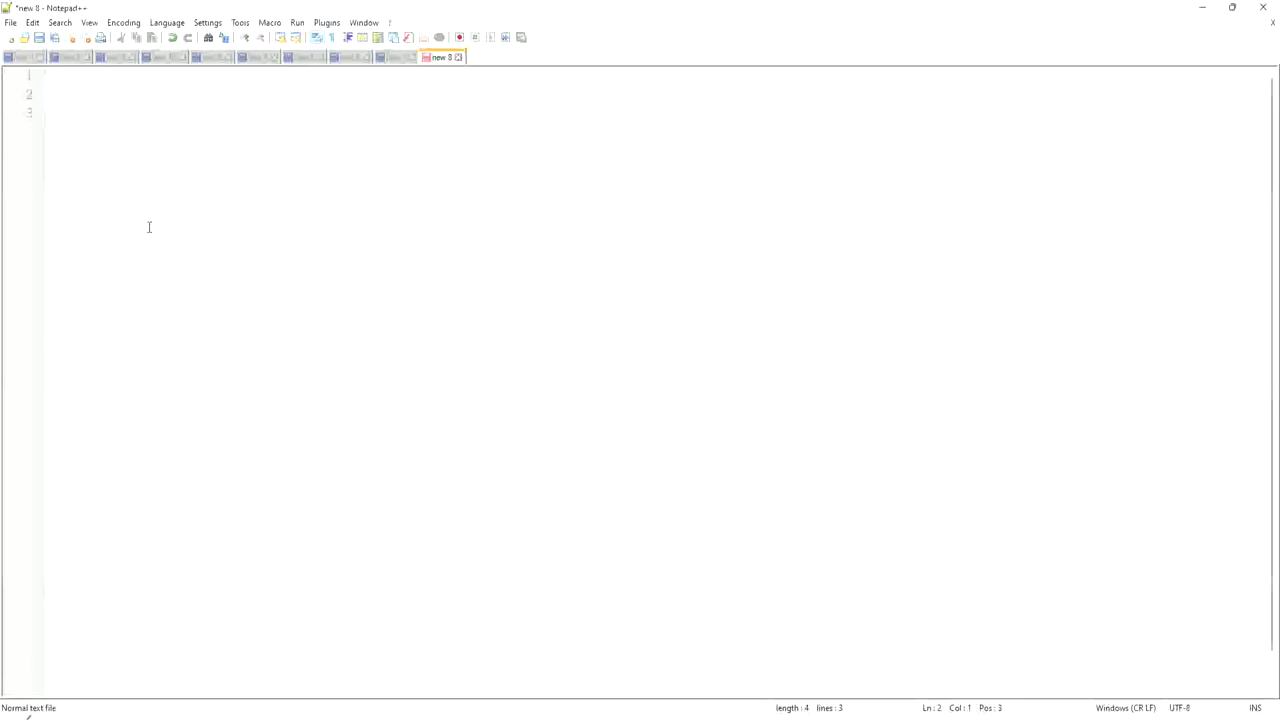
key("ctrl+v")
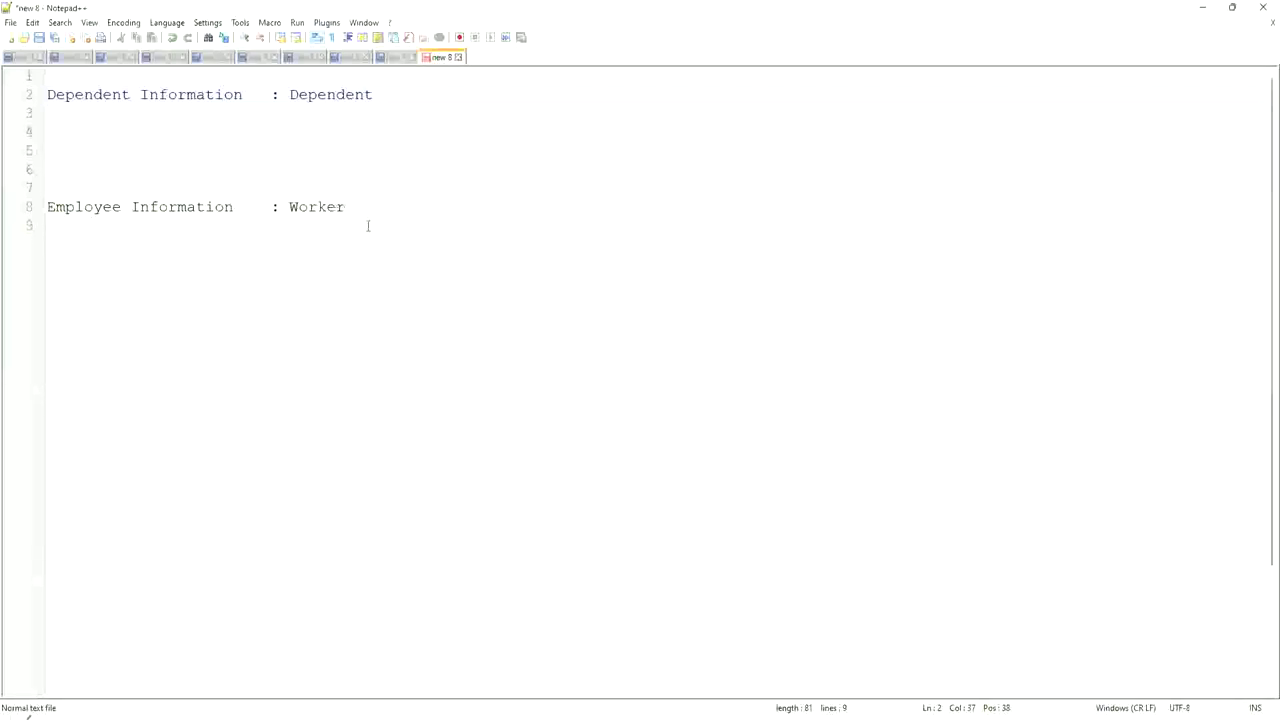
Draw a red arrow linking the word Dependent down to Worker.
left_click(298, 219)
left_click(328, 92)
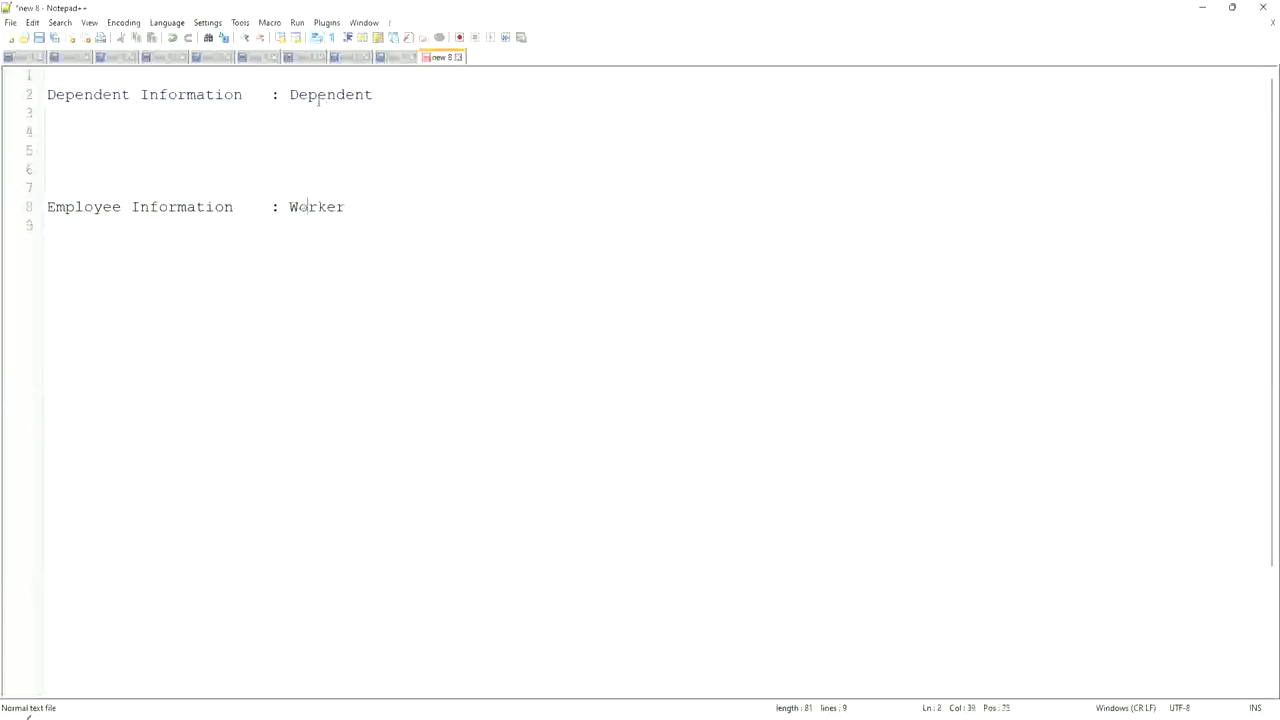
left_click(315, 218)
left_click(314, 97)
left_click(311, 210)
left_click(323, 97)
left_click_drag(311, 110, 312, 198)
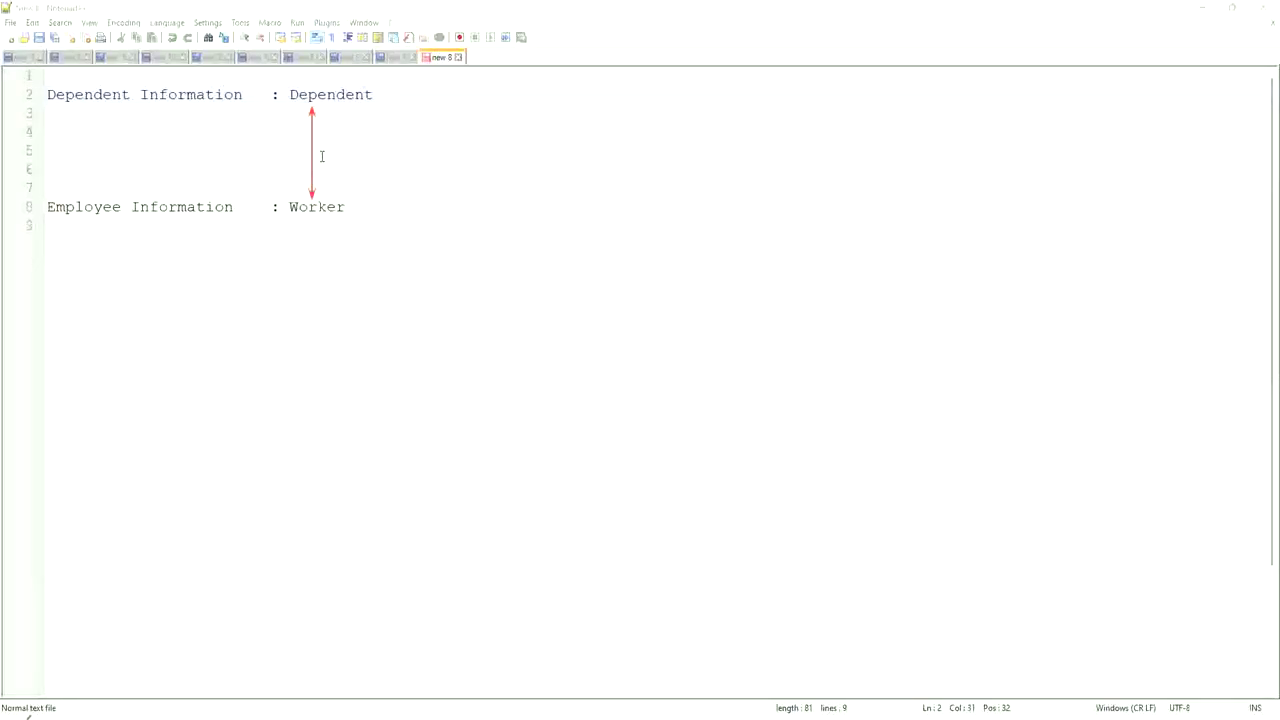
Label the arrow 'Worker:Dependent(s) = 1:many', widened to fit one line.
type("Worker")
type(":D")
key("BackSpace")
key("BackSpace")
key("BackSpace")
type(":Dependent(s) = ")
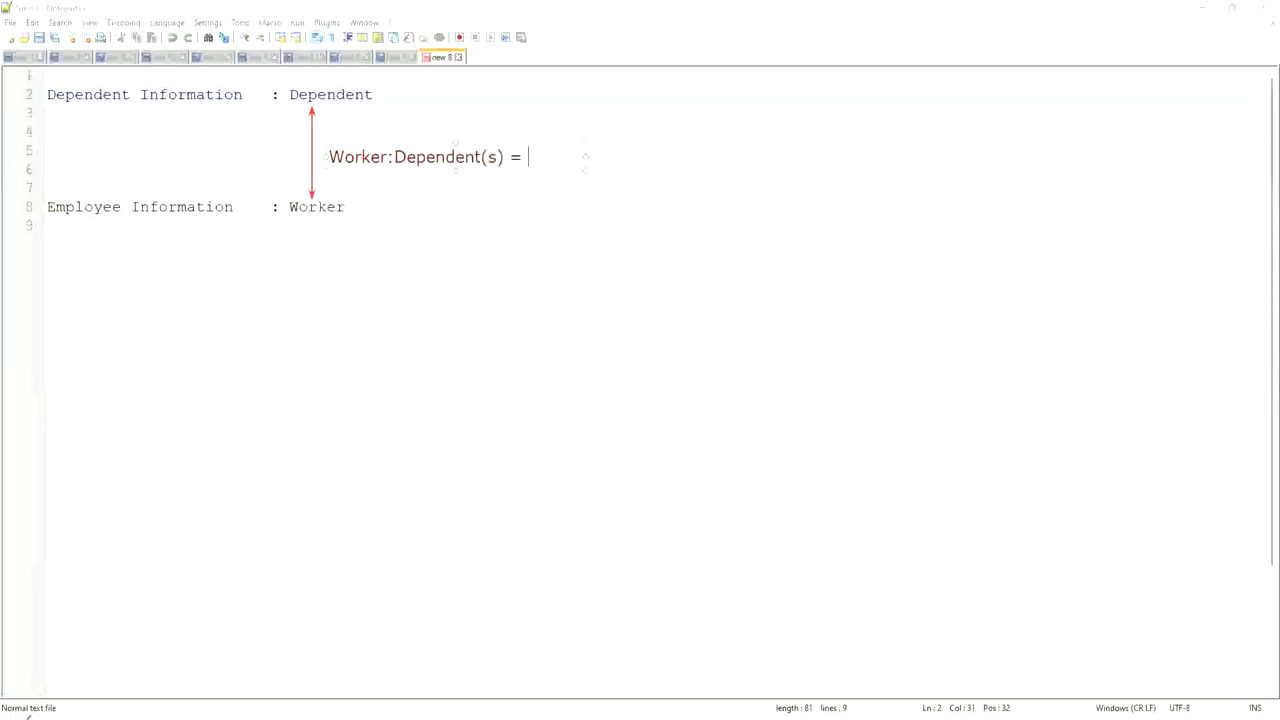
type("1:ma")
type("ny")
left_click_drag(585, 166, 692, 161)
left_click(357, 206)
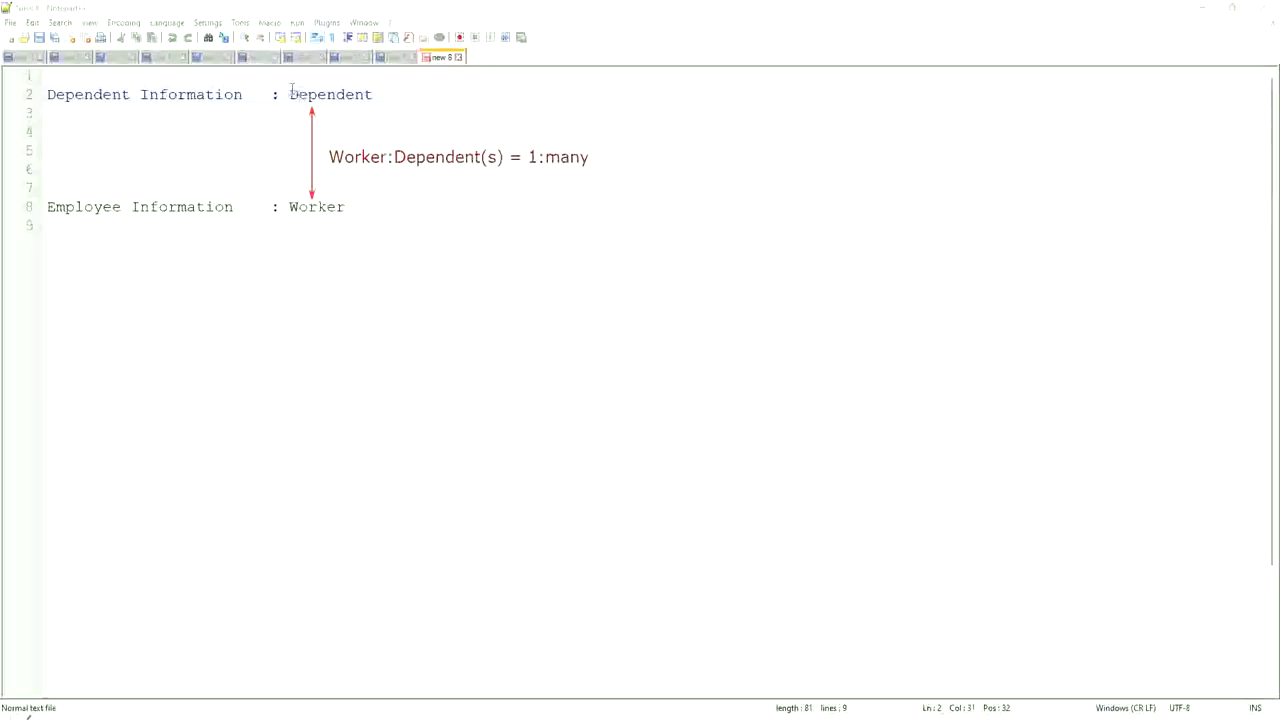
mouse_move(290, 94)
left_mouse_down()
mouse_move(388, 94)
mouse_move(374, 94)
left_mouse_up()
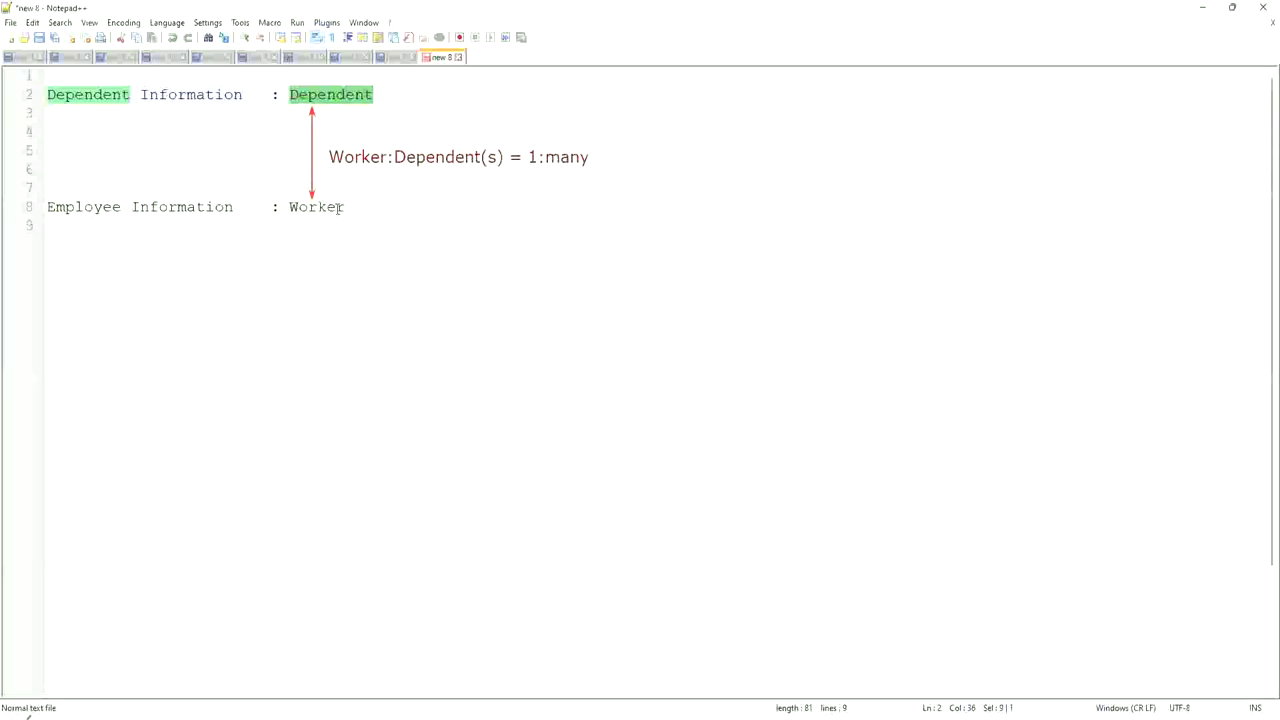
left_click(317, 95)
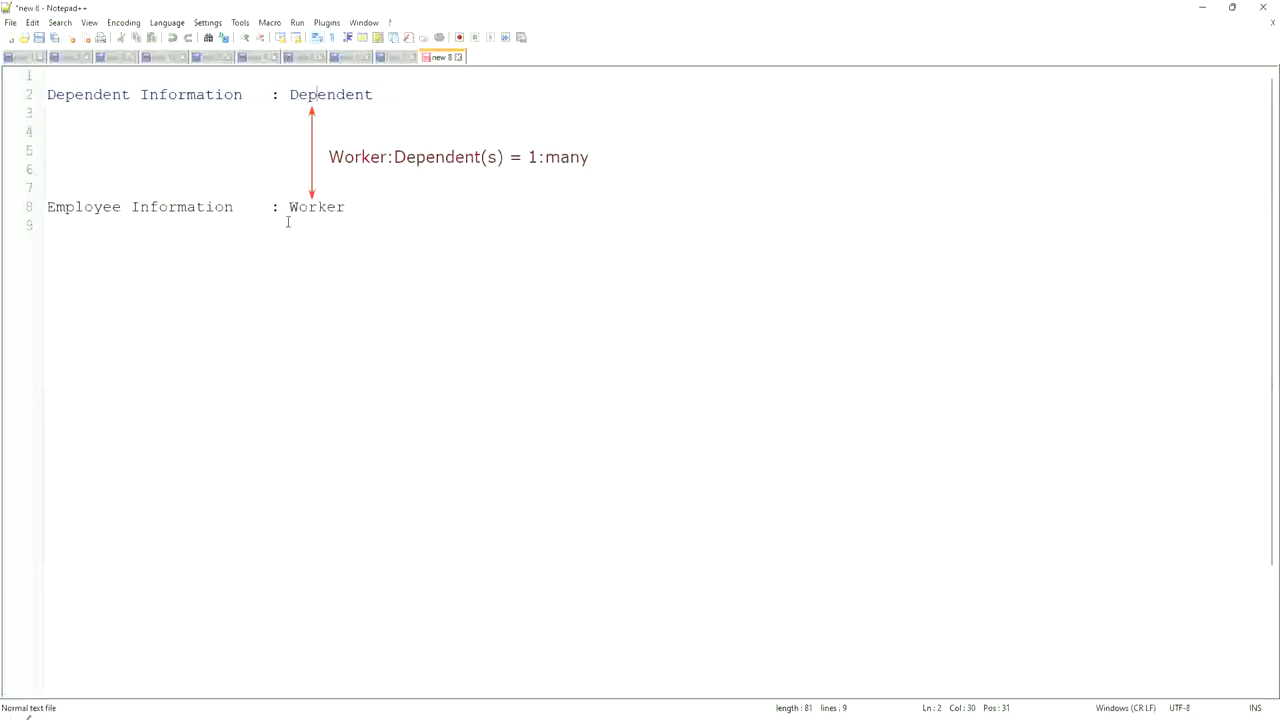
left_click(378, 94)
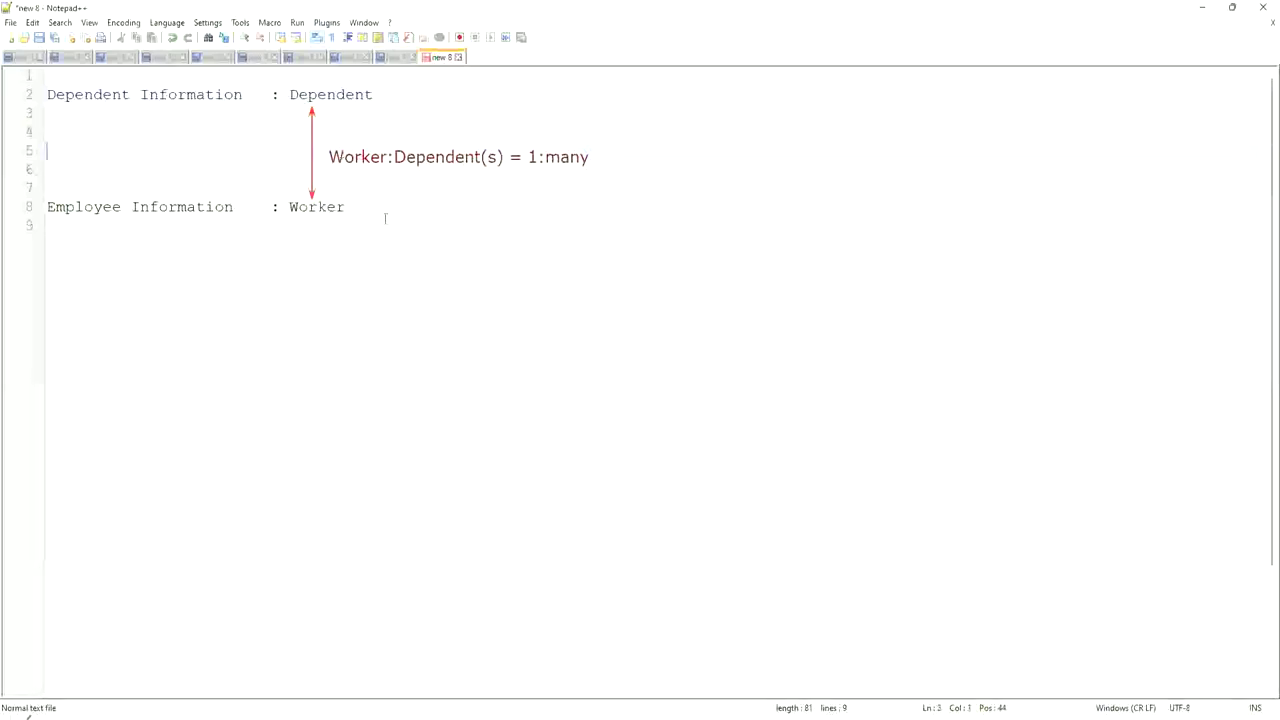
left_click(333, 238)
Write the heading 'Age of the Eldest Dependent of a Worker' below the employee line.
type("\\")
key("BackSpace")
key("Return")
key("Return")
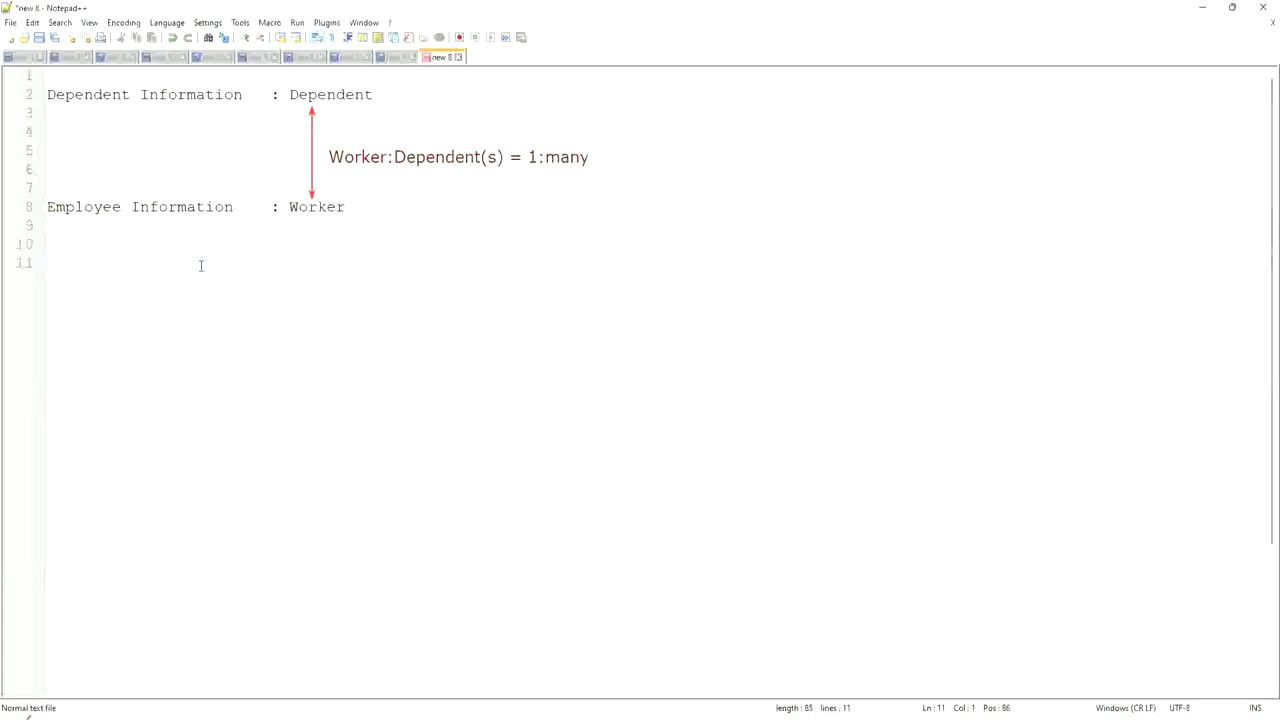
type("Age of the Eldest Dependent ")
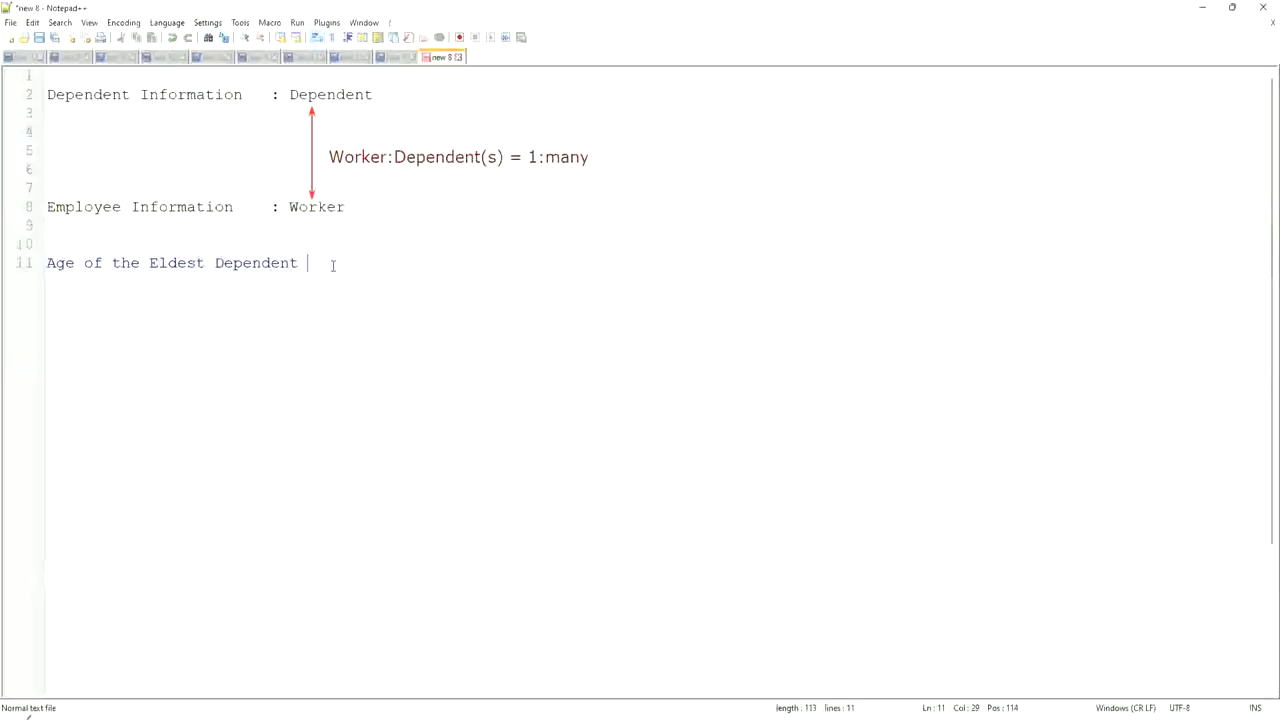
type("o")
type("f a Worker")
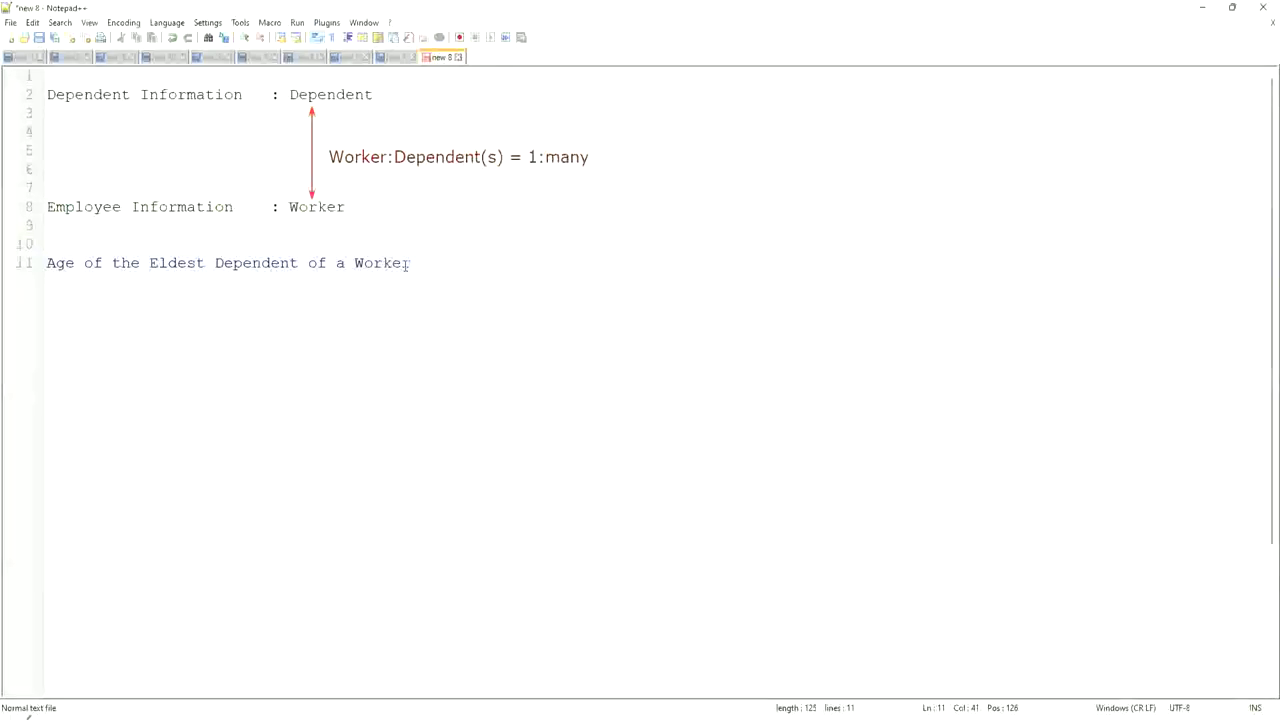
key("Left")
key("Left")
key("Left")
key("Right")
key("Right")
key("Right")
key("Return")
key("Return")
Highlight parts of the heading, such as 'Age of the Eldest Dependent', for emphasis.
double_click(48, 262)
left_click_drag(48, 262, 449, 270)
left_click(420, 262)
left_click_drag(149, 263, 411, 263)
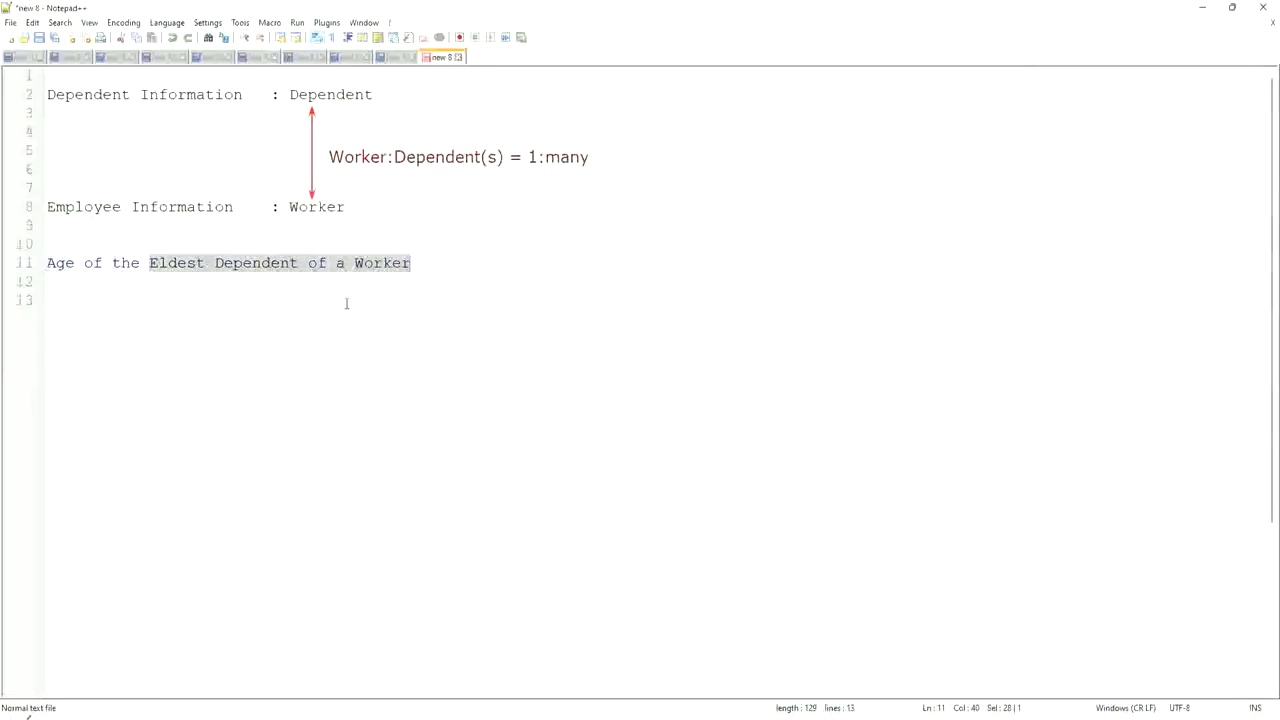
left_click(266, 272)
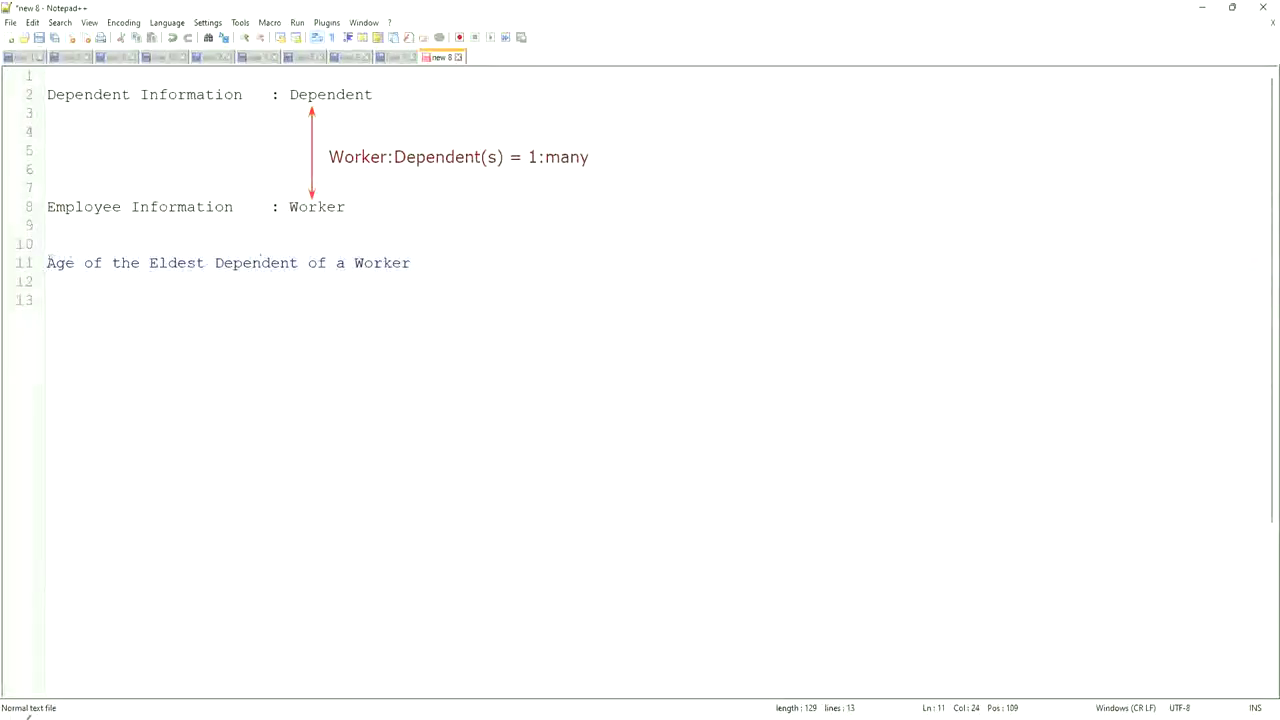
left_click_drag(46, 263, 298, 263)
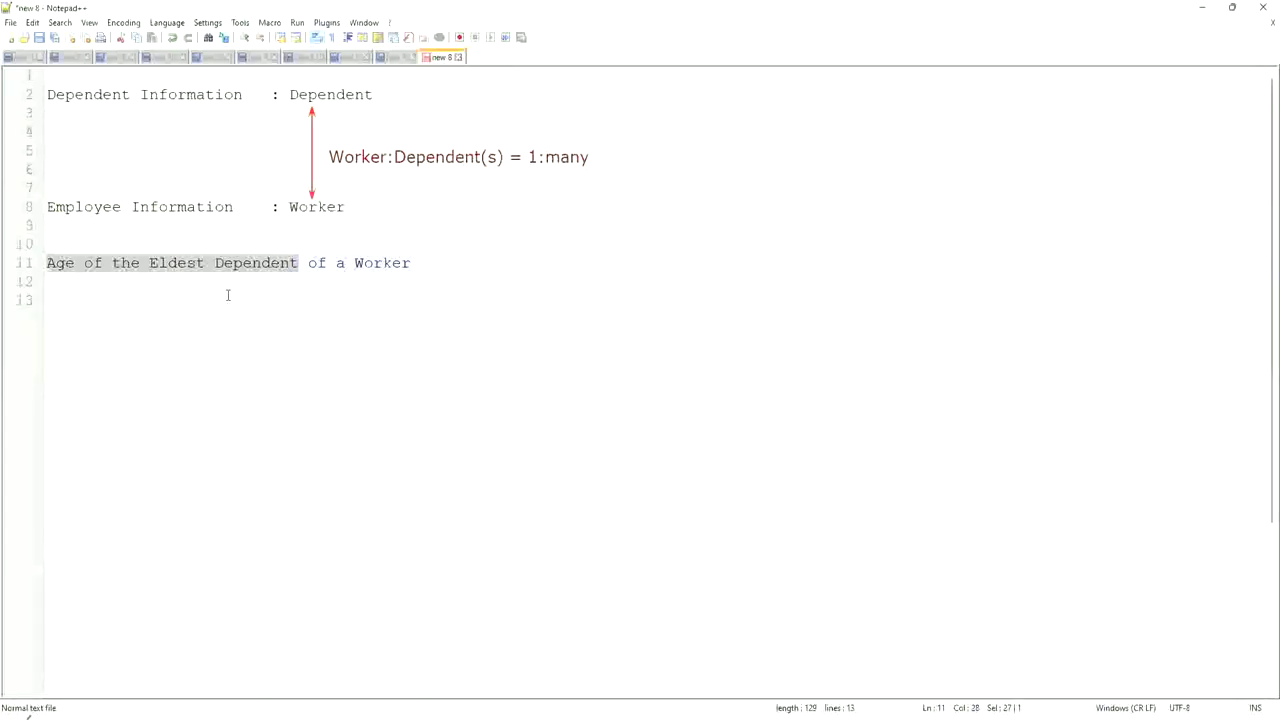
left_click(228, 295)
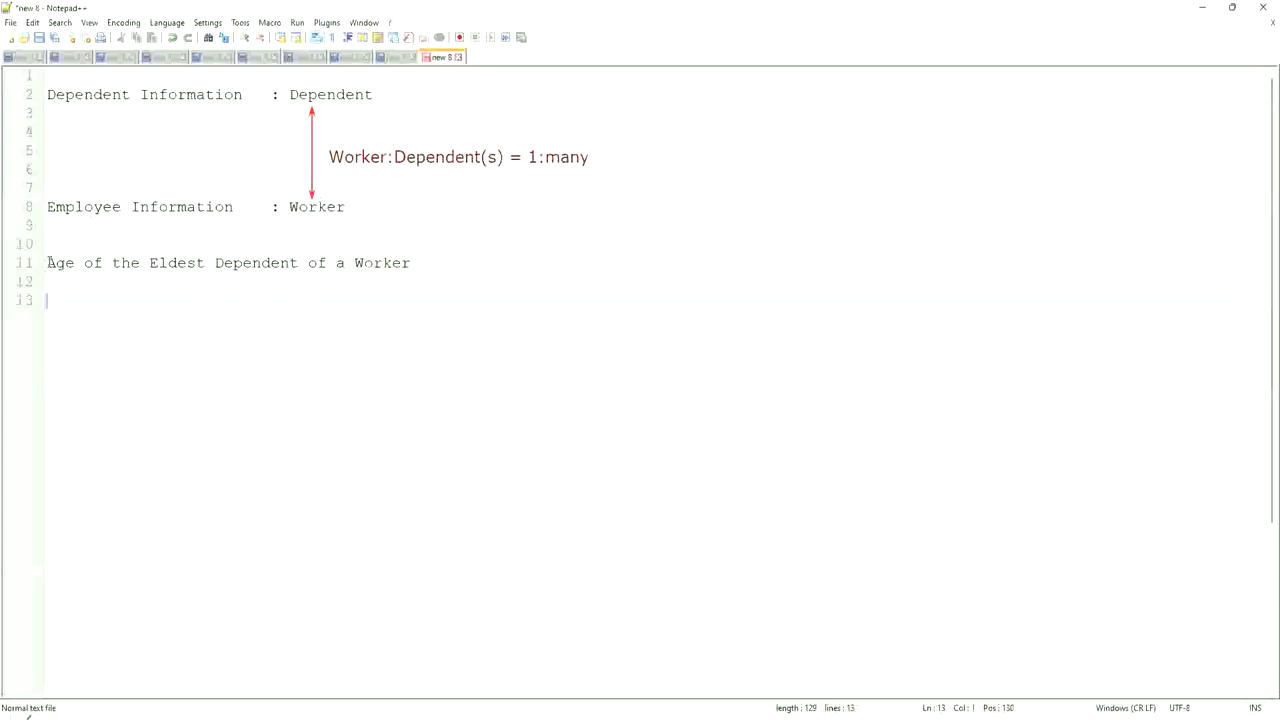
left_click_drag(47, 263, 308, 263)
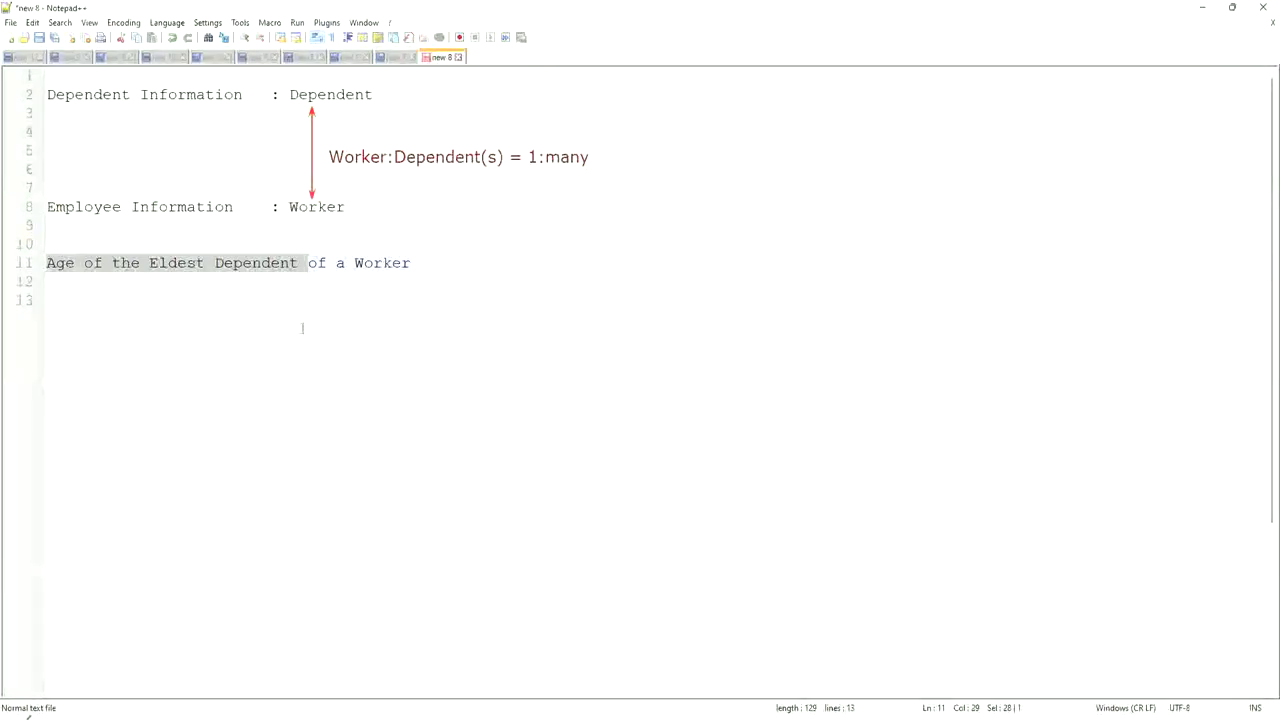
left_click(428, 266)
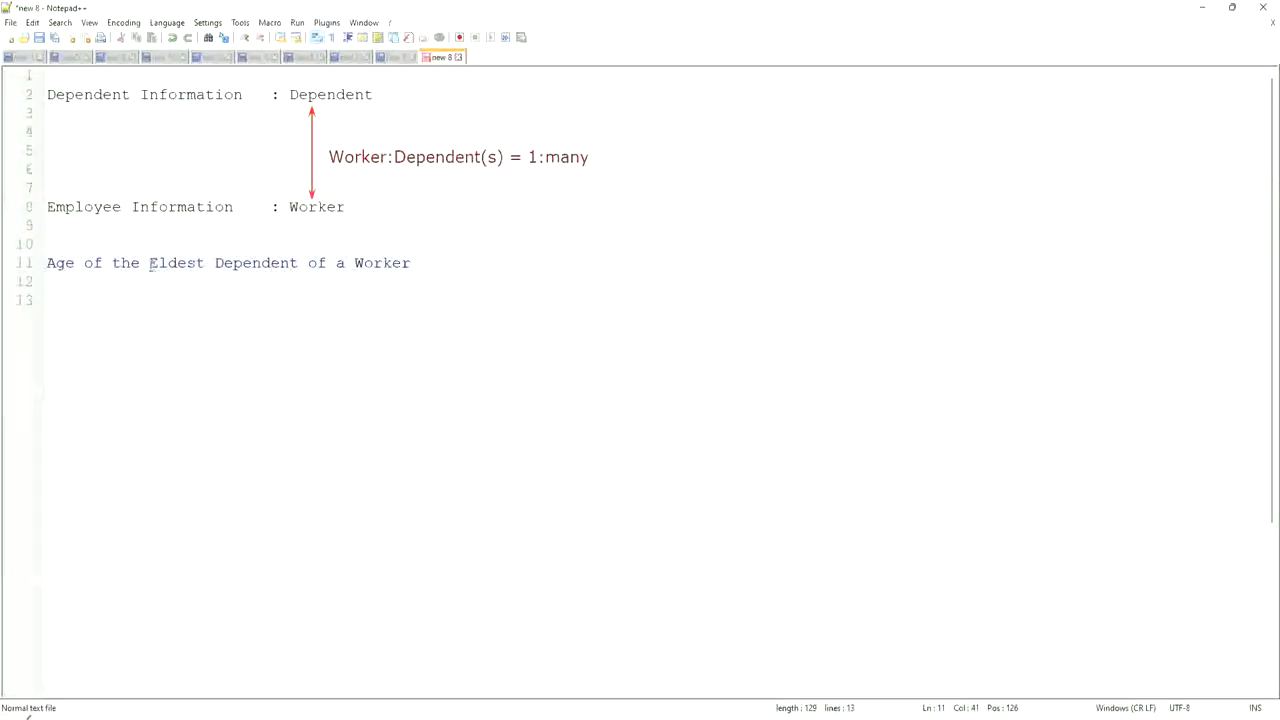
left_click_drag(149, 263, 414, 264)
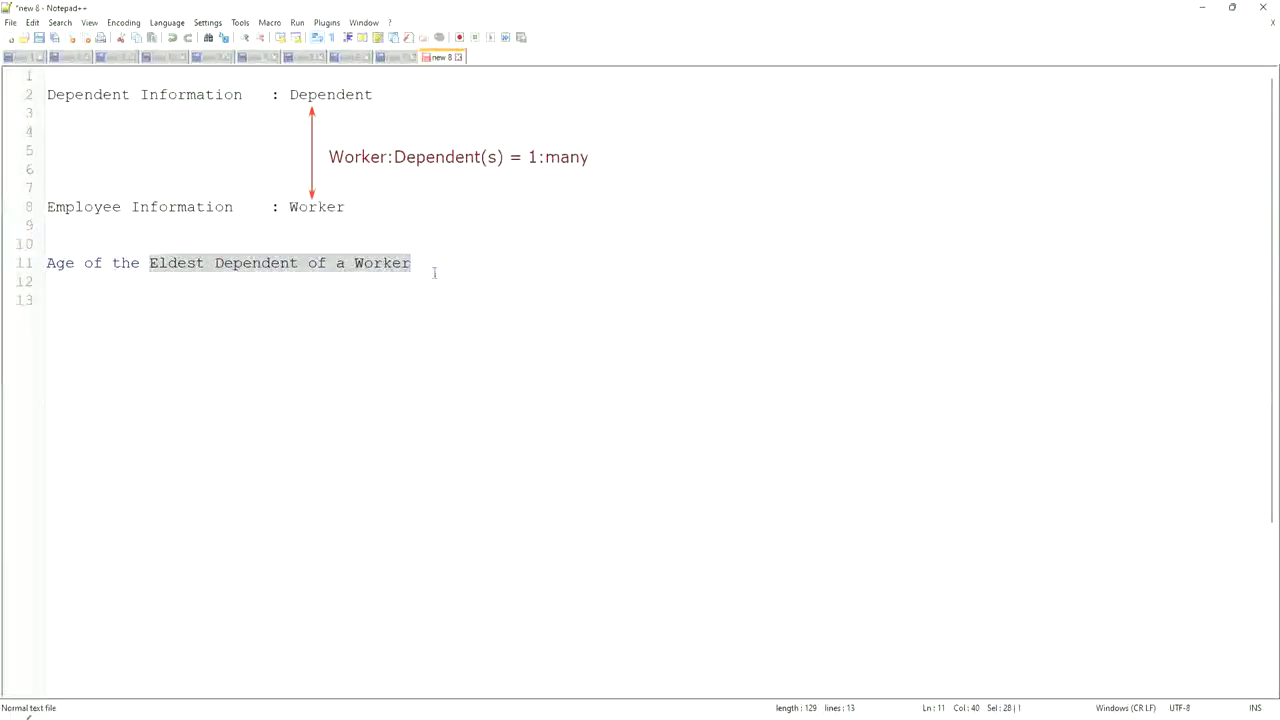
Add empty lines below the heading and move up to the first one.
left_click(434, 263)
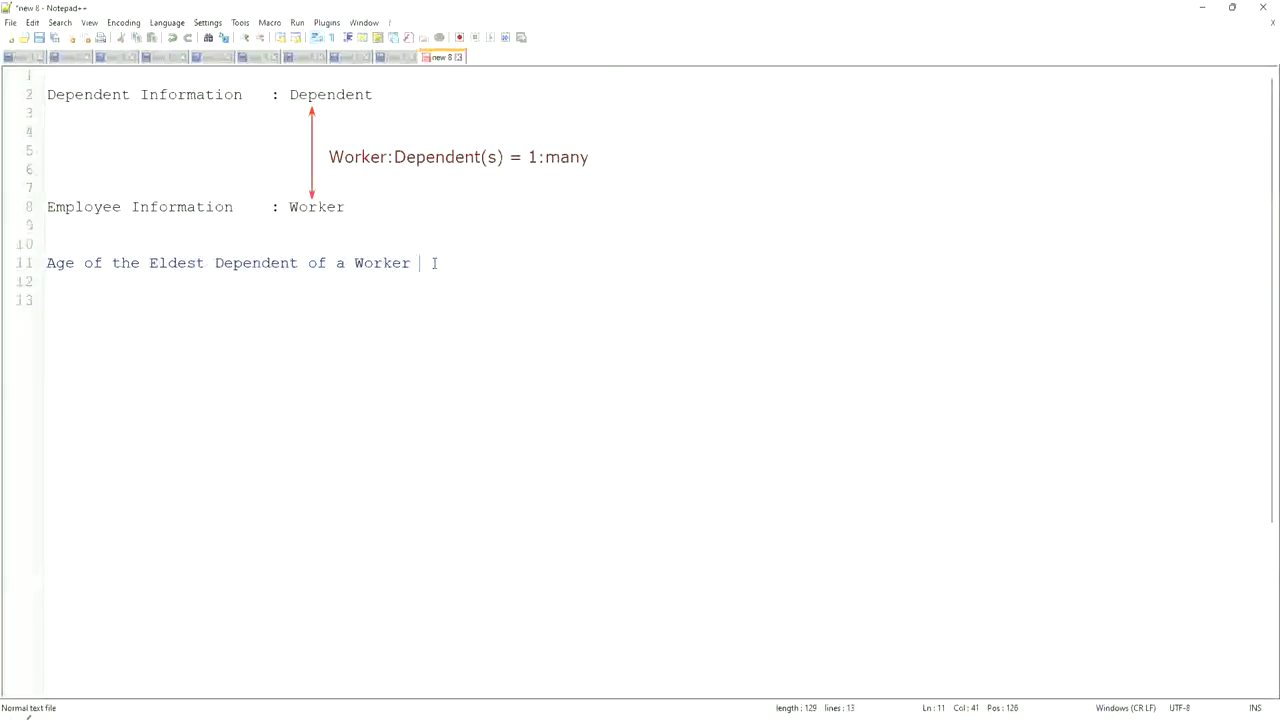
key("Return")
key("Return")
key("Return")
key("Up")
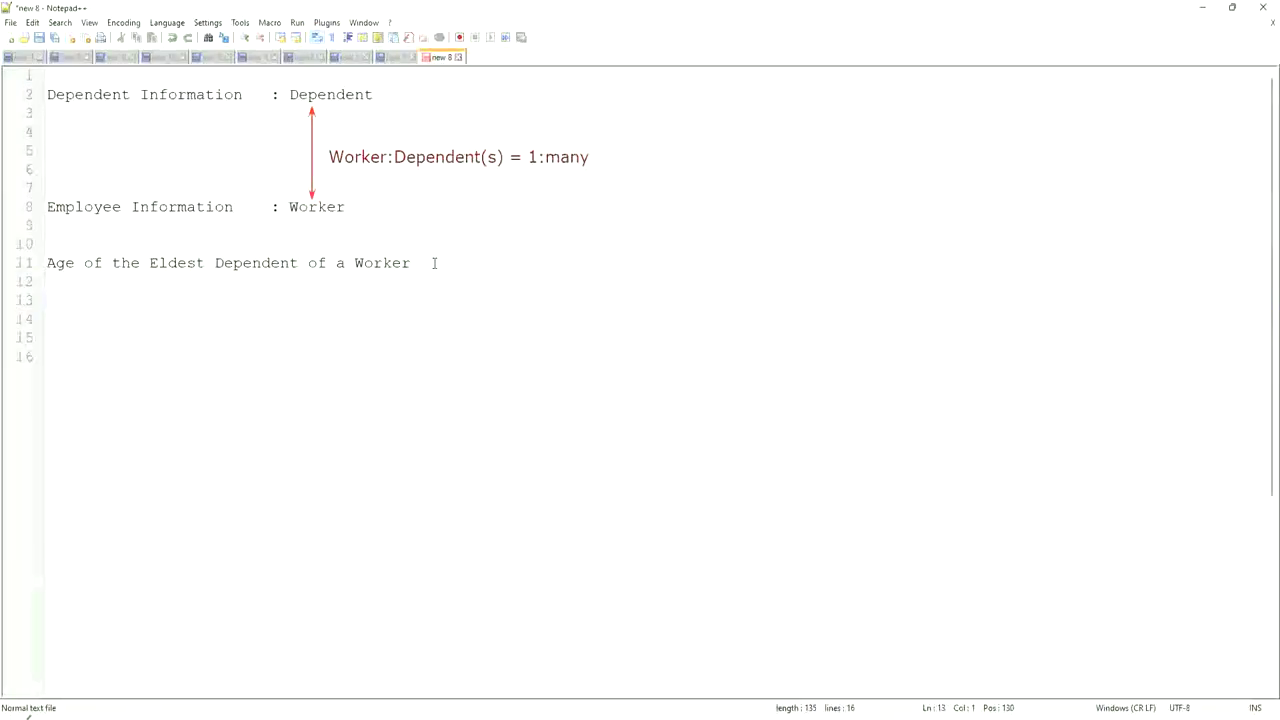
Write 'How to find the Eldest Dependent ??' followed by 'Basis of the Age of the Dependent'.
type("How to")
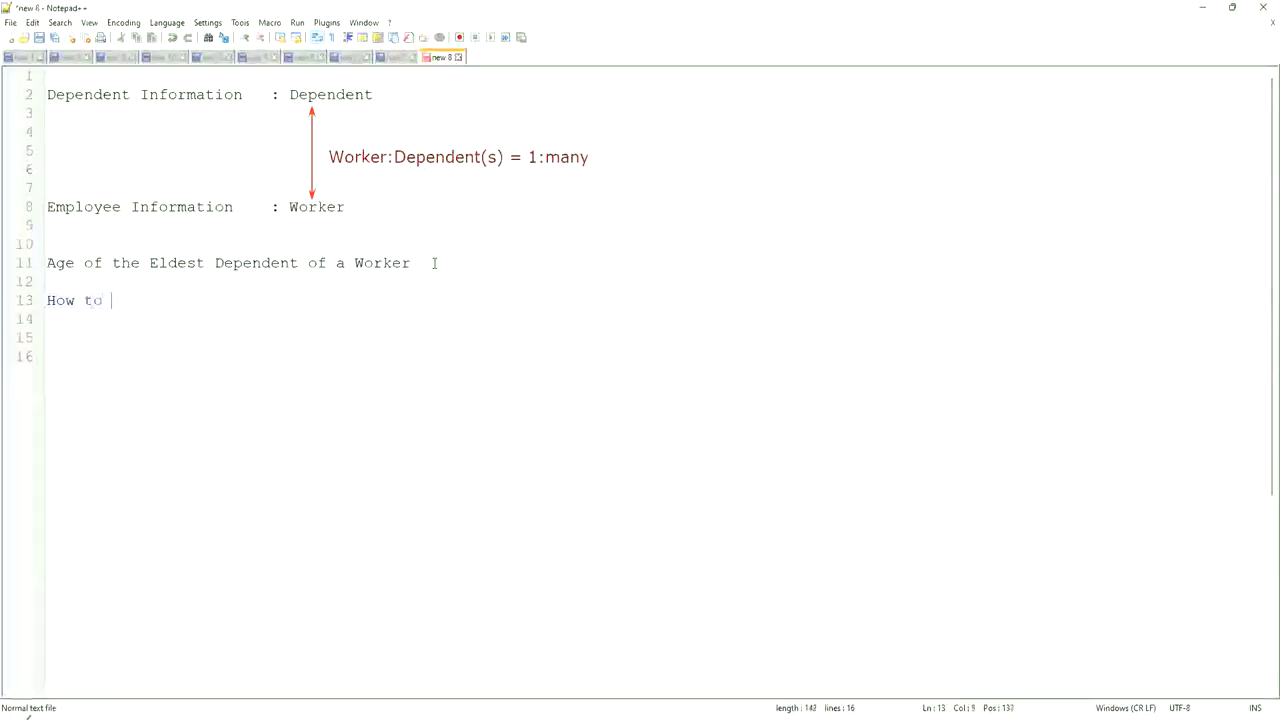
key("BackSpace")
key("BackSpace")
key("BackSpace")
key("BackSpace")
key("BackSpace")
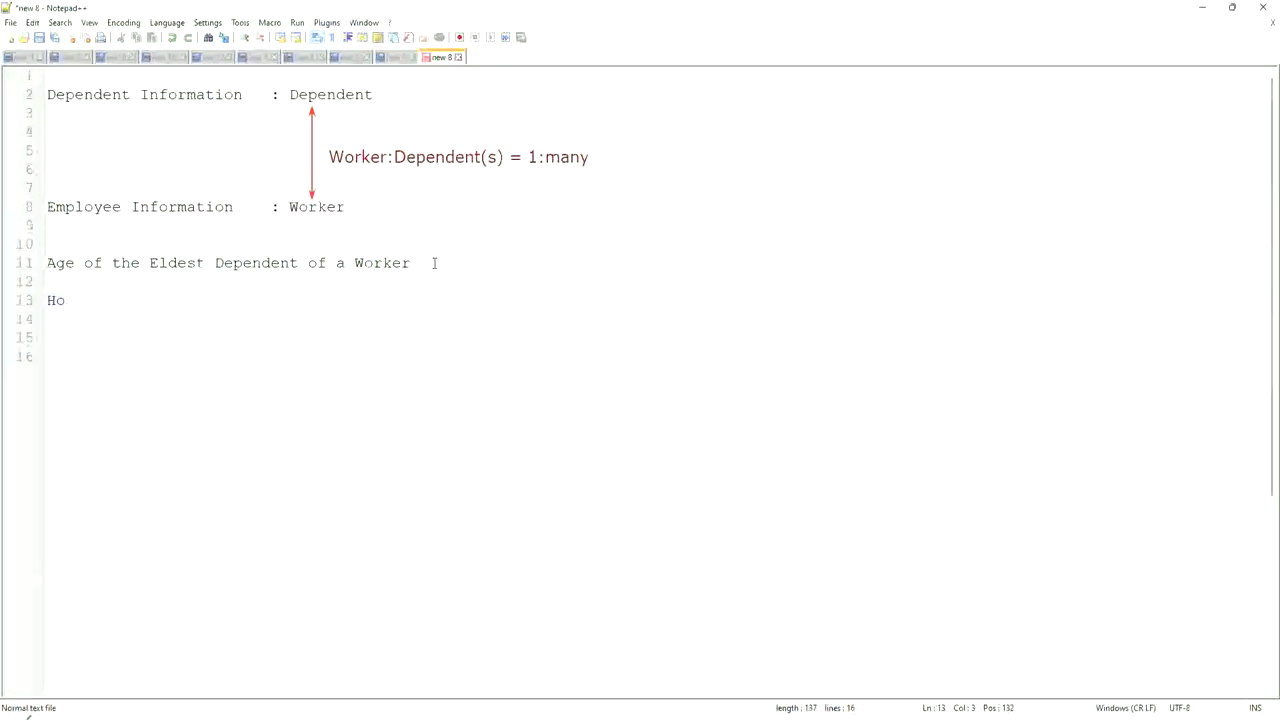
type("w to find the Eldest Dependent ")
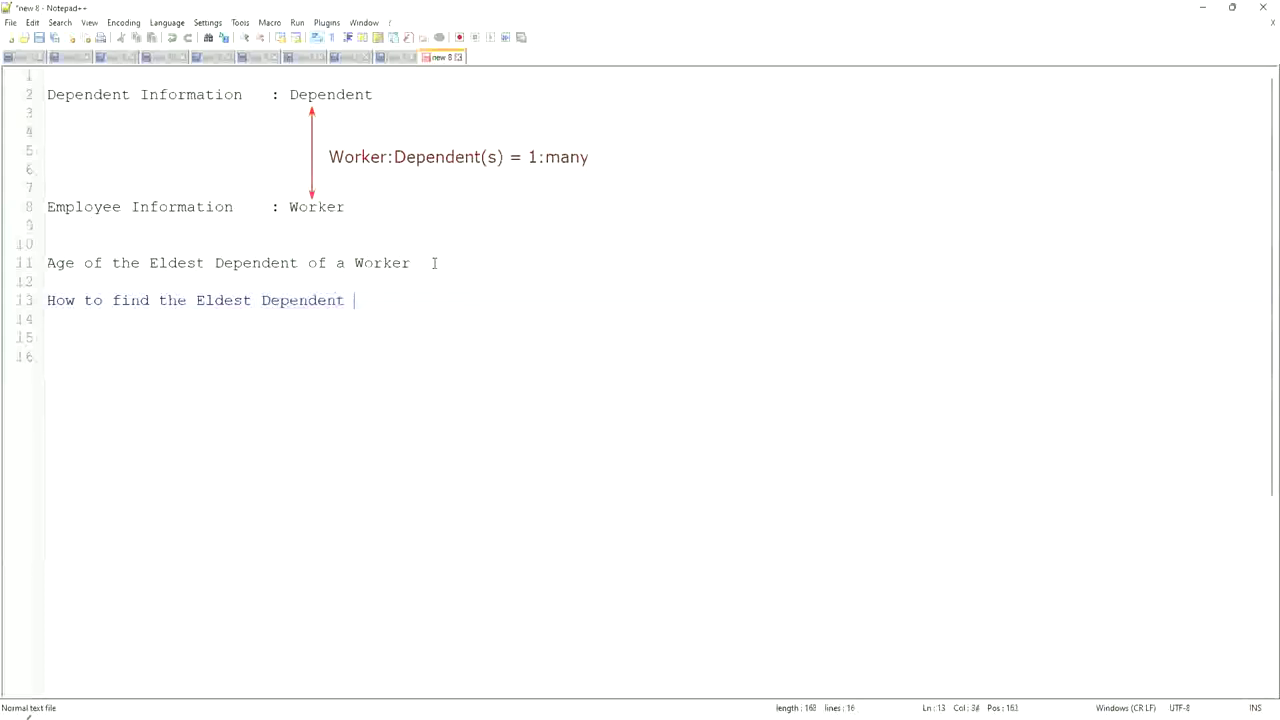
type("??")
key("Return")
key("Return")
type("Basis of the Age of the Dependent")
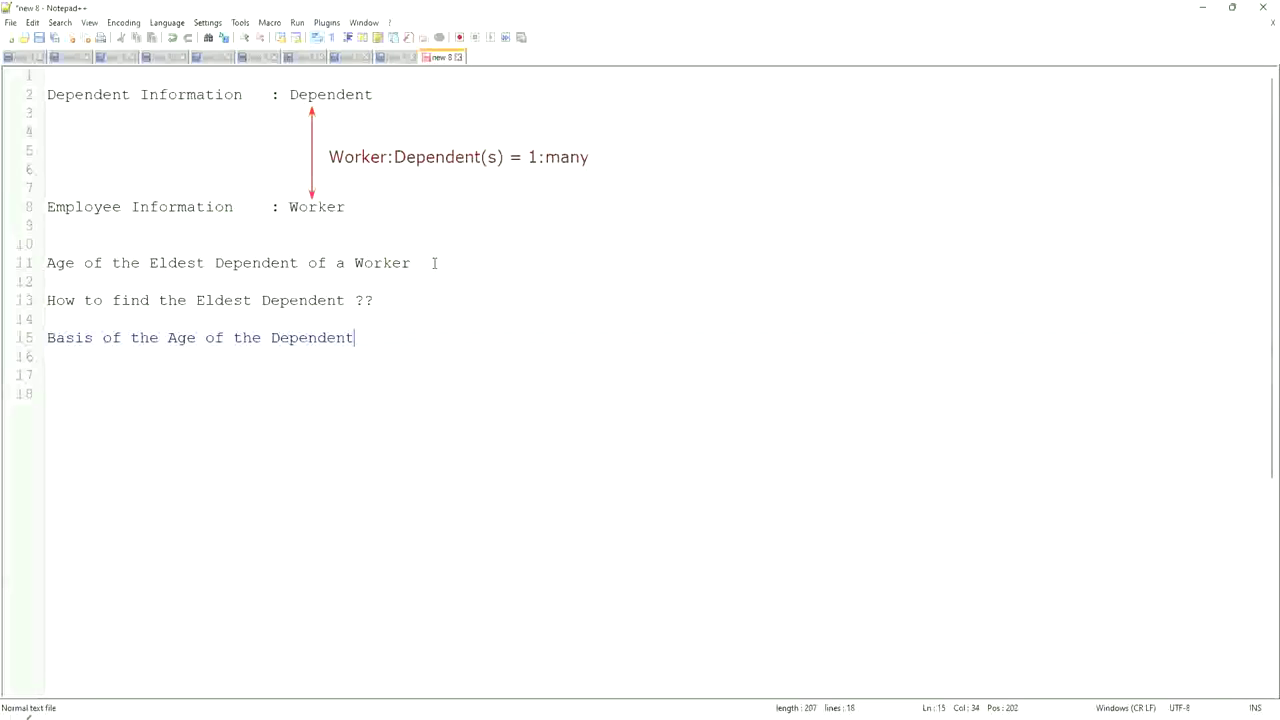
key("Return")
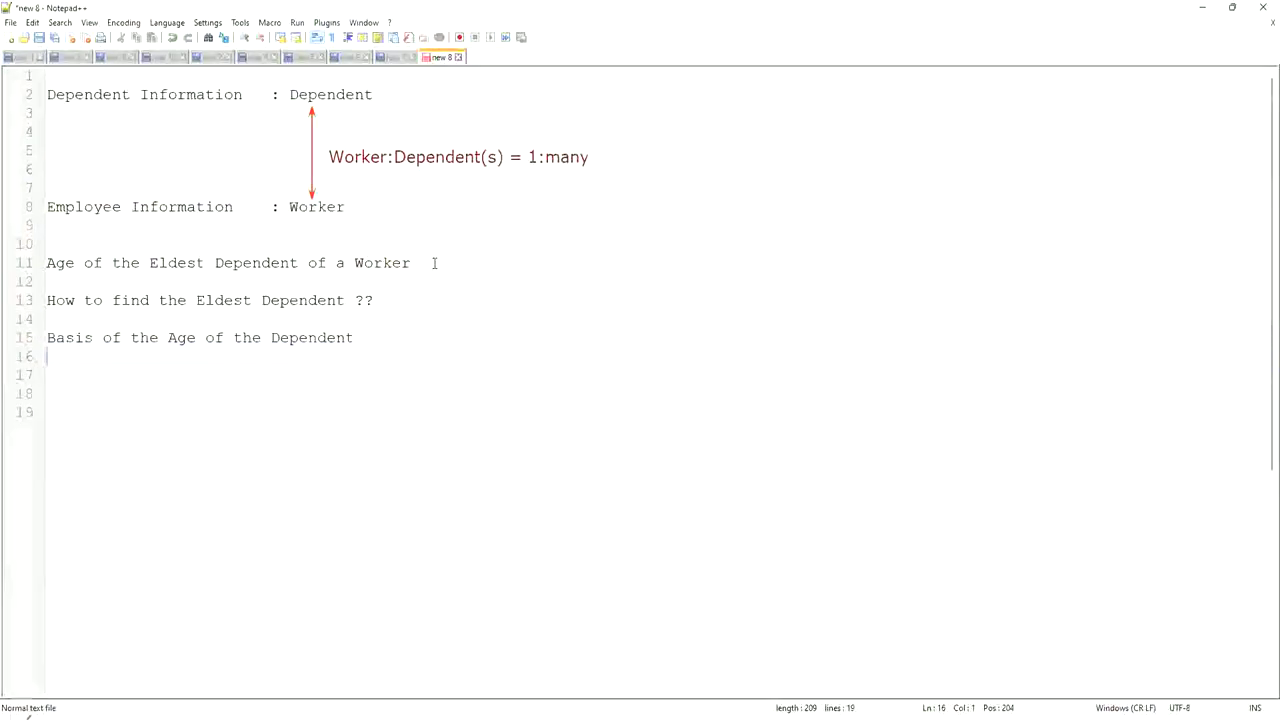
Enter the sample ages, correcting the order to read '15, 10, 42', then start a new line.
type("10, 15")
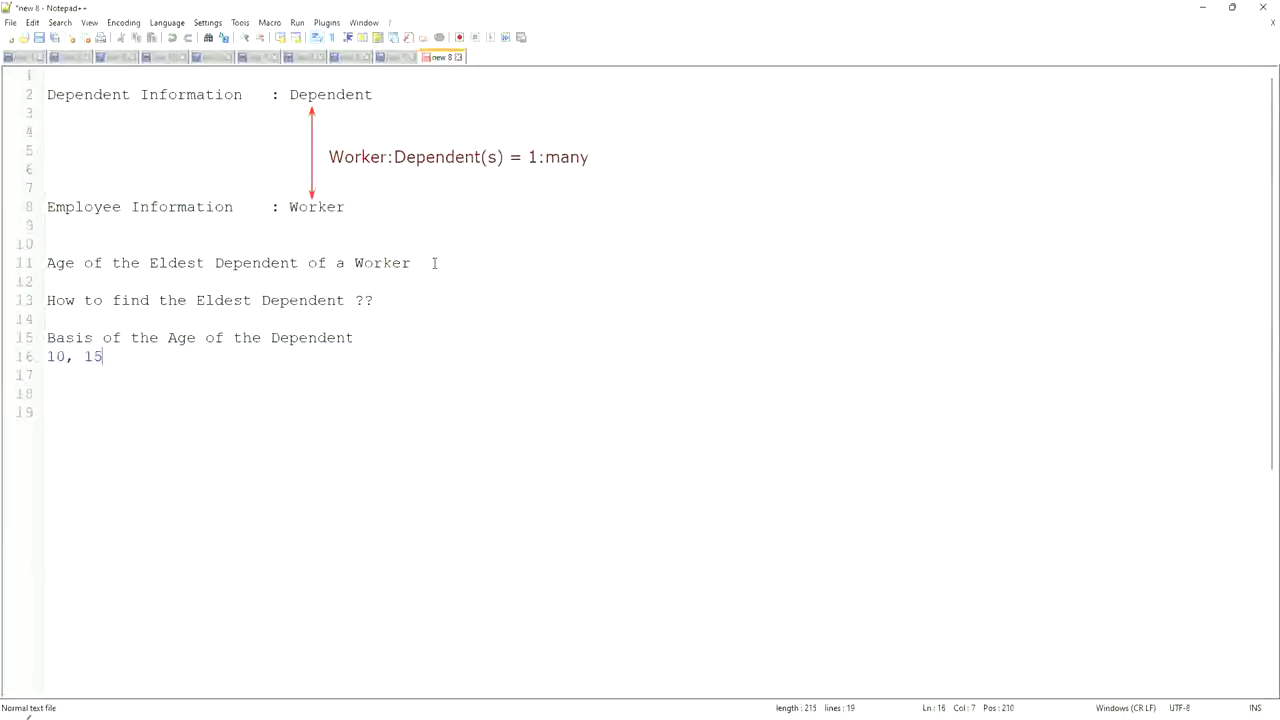
type(", ")
type("42")
key("Left")
key("Left")
key("Left")
key("shift+Left")
type("5")
key("Right")
key("Right")
key("Right")
key("shift+Right")
type("0")
key("End")
key("Return")
key("Return")
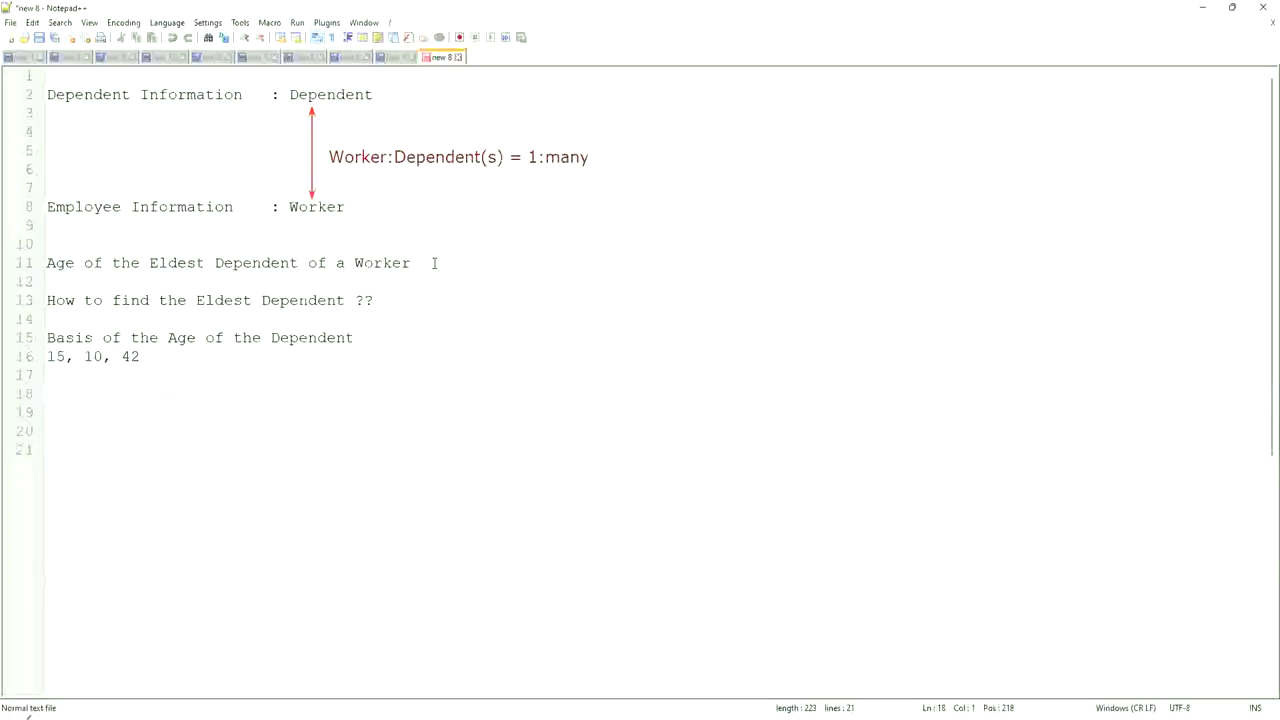
Write 'Sort - Descending : 42, 15, 10' on line 18, fixing the spelling.
type("Sort - Des")
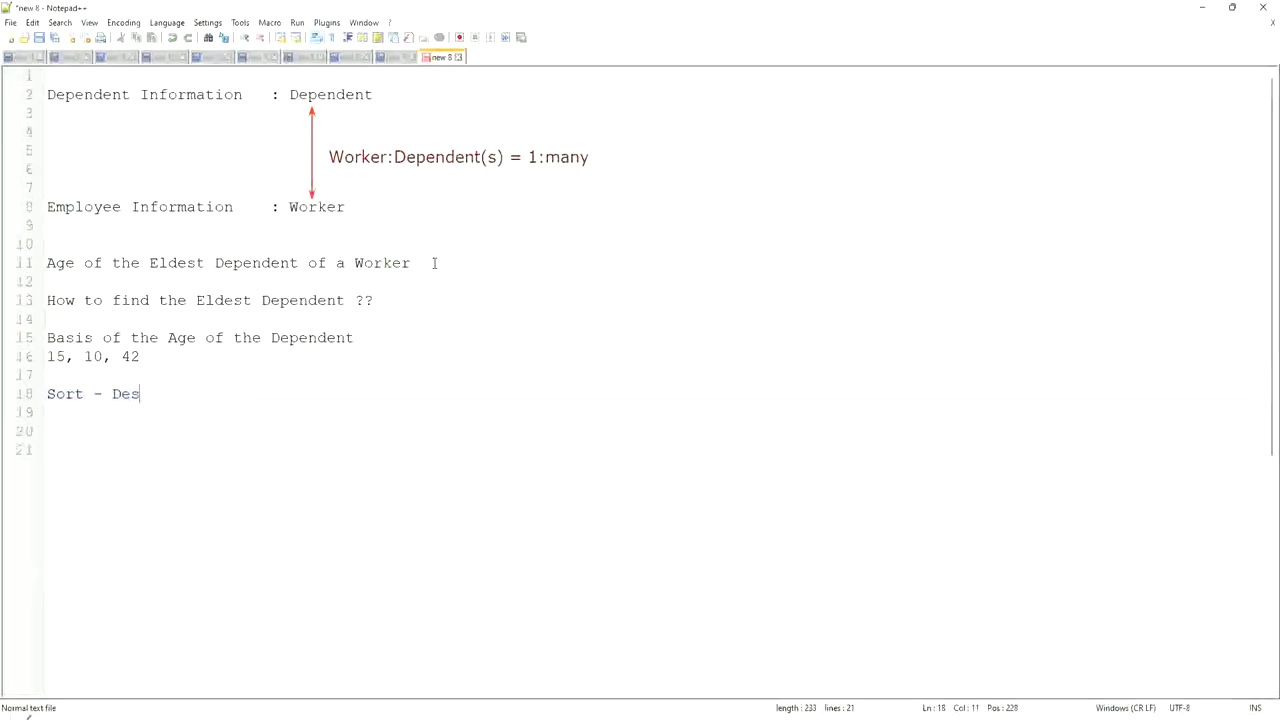
type("ending")
key("Left")
key("Left")
key("Left")
key("Left")
type("c")
key("Right")
key("Right")
key("Right")
key("Right")
key("Right")
key("Right")
key("Right")
type(": 42, 15, 10")
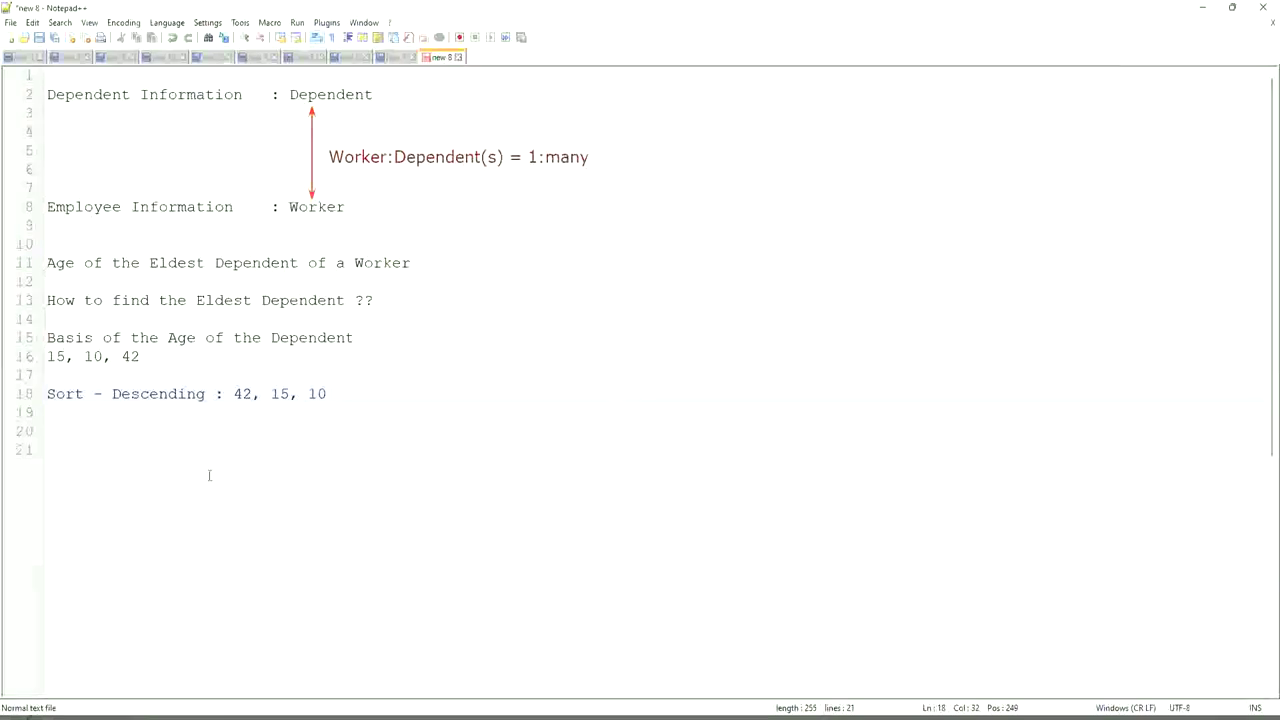
Highlight 42 as the first value of the sorted list.
left_click_drag(234, 393, 260, 394)
left_click(246, 394)
left_click_drag(232, 394, 253, 393)
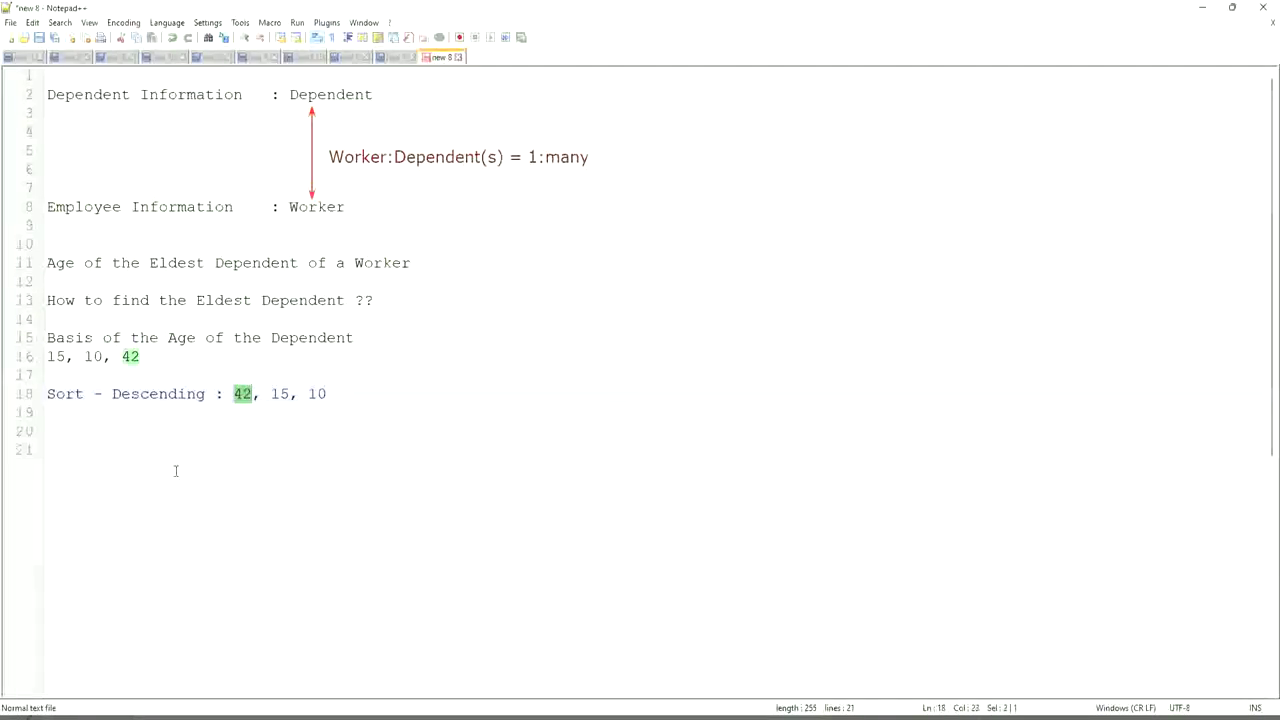
left_click(393, 391)
Add 'Take the First One' below the sorted list and start 'Eldest' further down.
key("Return")
key("Return")
type("Take the First One")
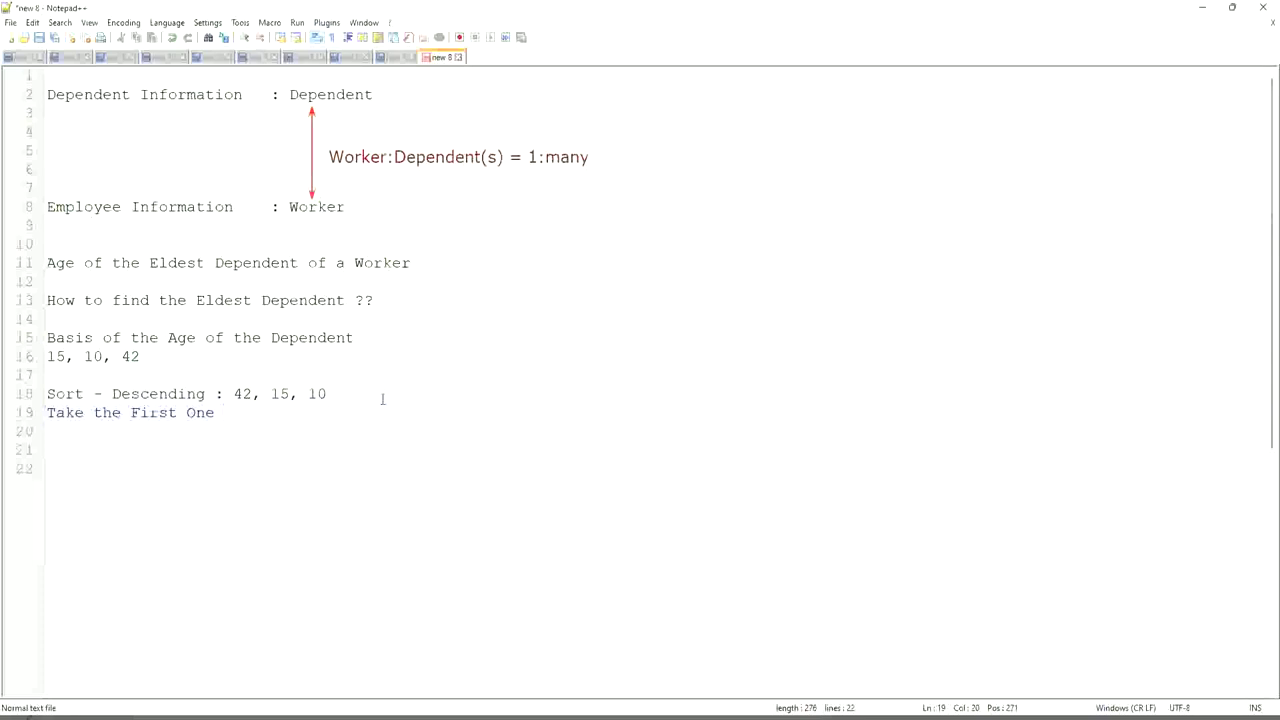
key("Down")
key("Return")
key("Return")
type("Eldest")
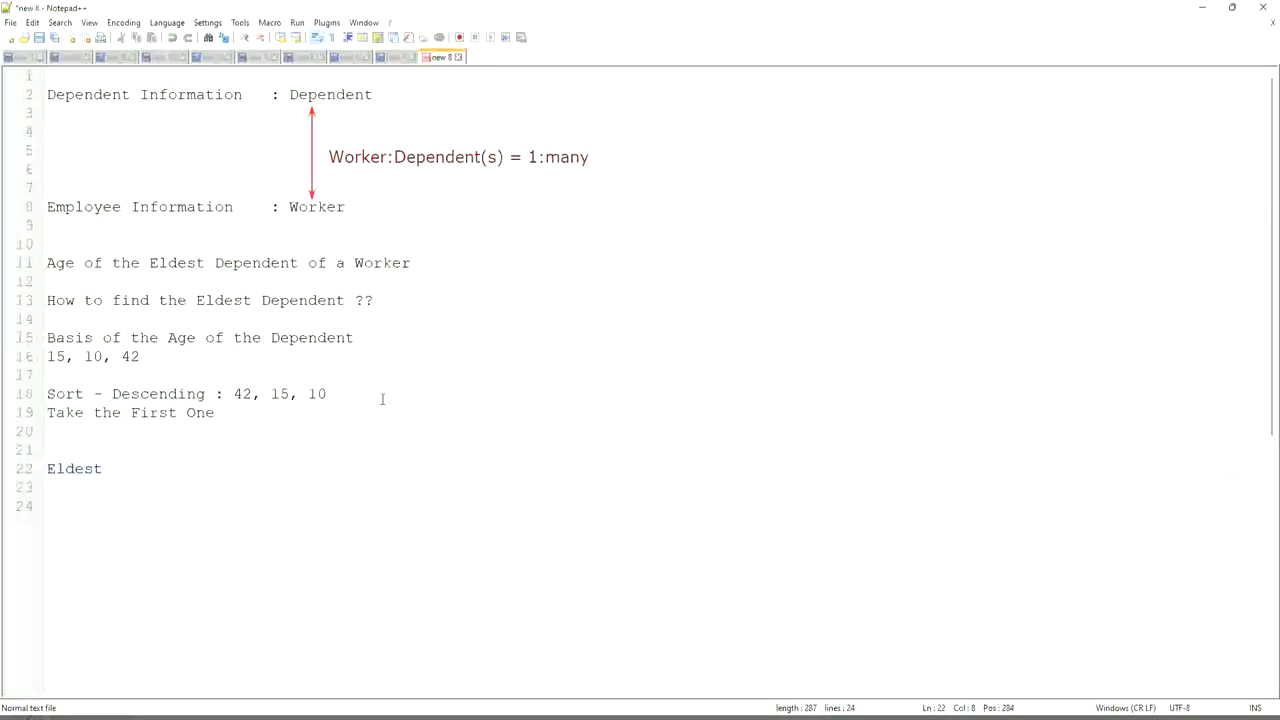
Add the age 35 on a new line below the sample ages.
left_click(160, 356)
key("Return")
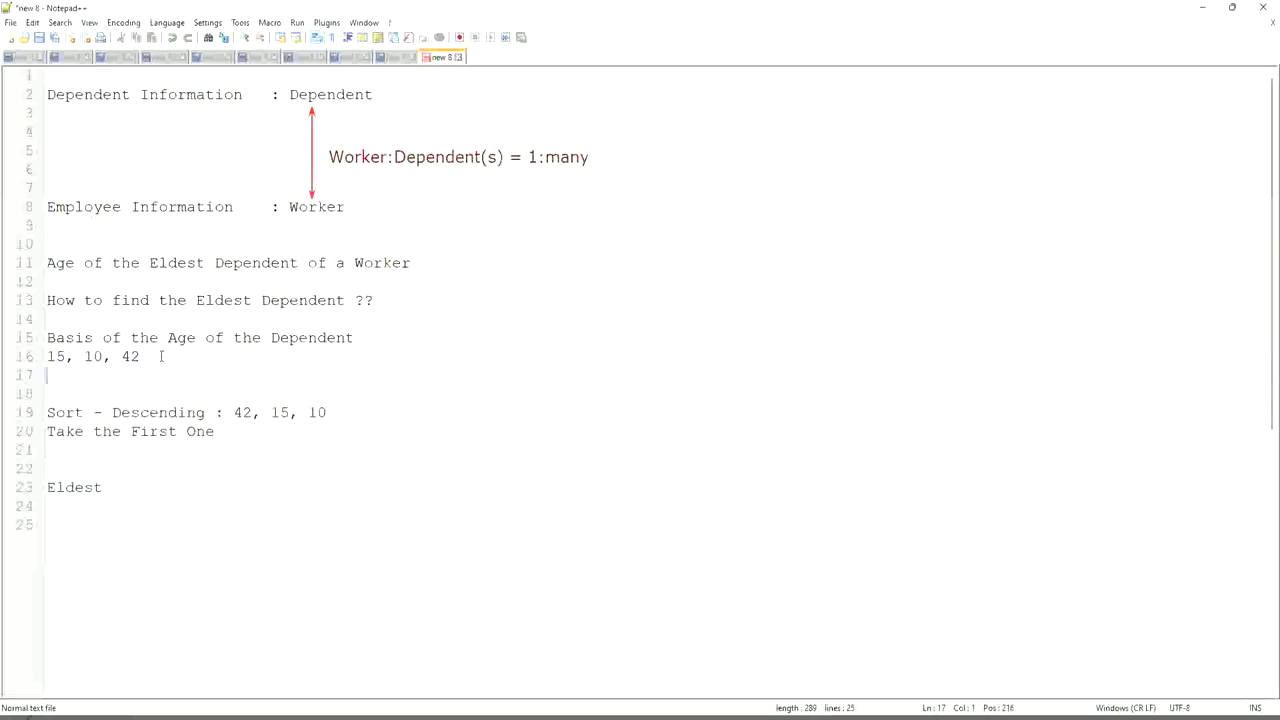
type("35")
Highlight the word 'Eldest' to show its other occurrences in the note.
left_click_drag(70, 375, 47, 393)
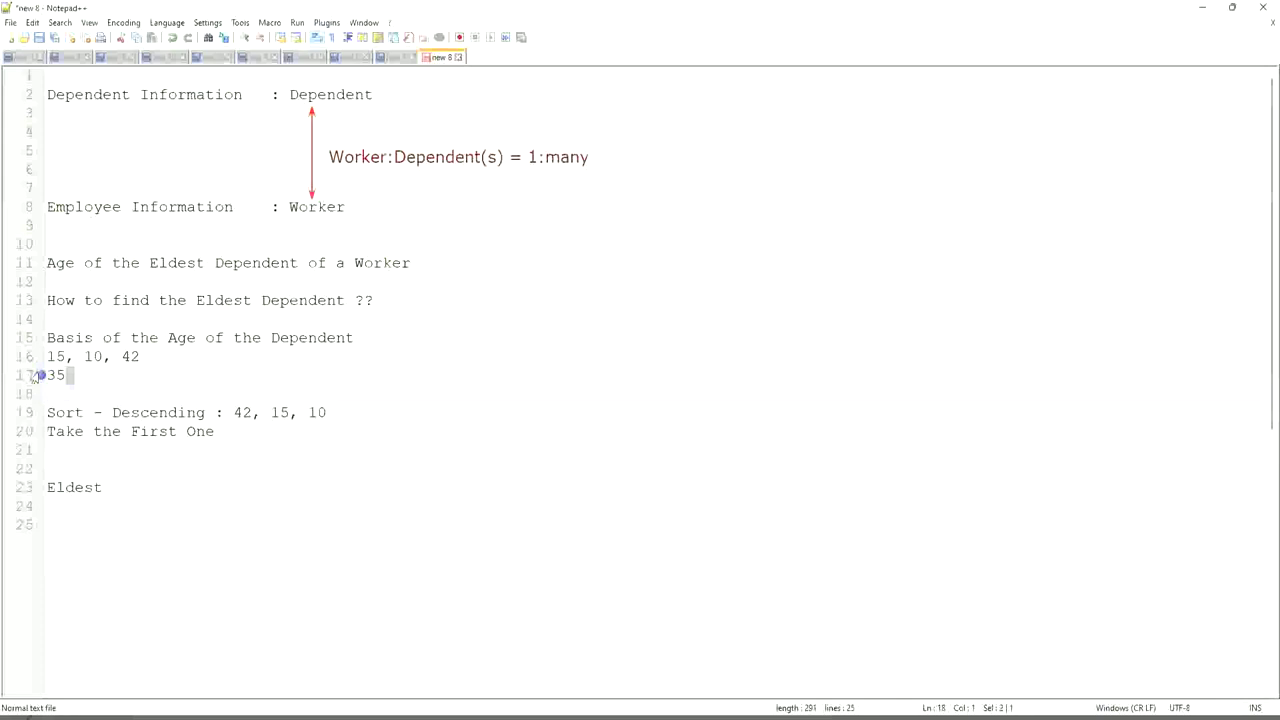
left_click(72, 375)
left_click(348, 413)
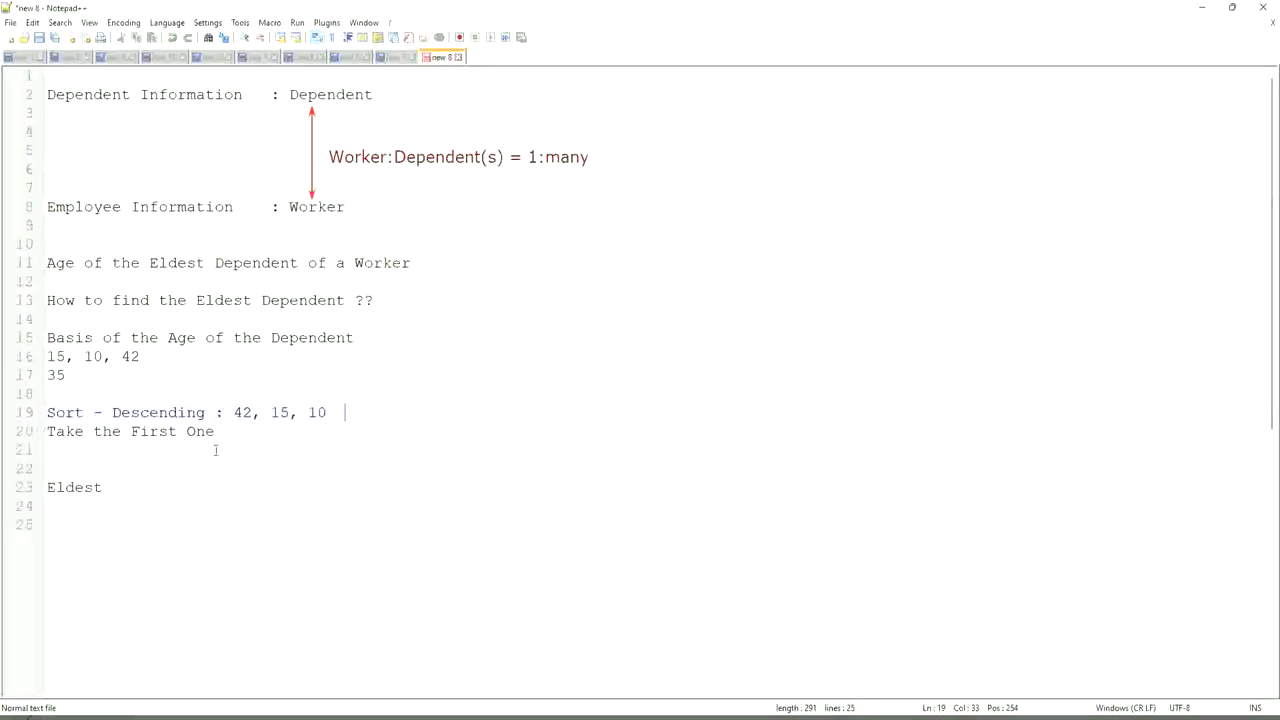
left_click(260, 432)
double_click(64, 489)
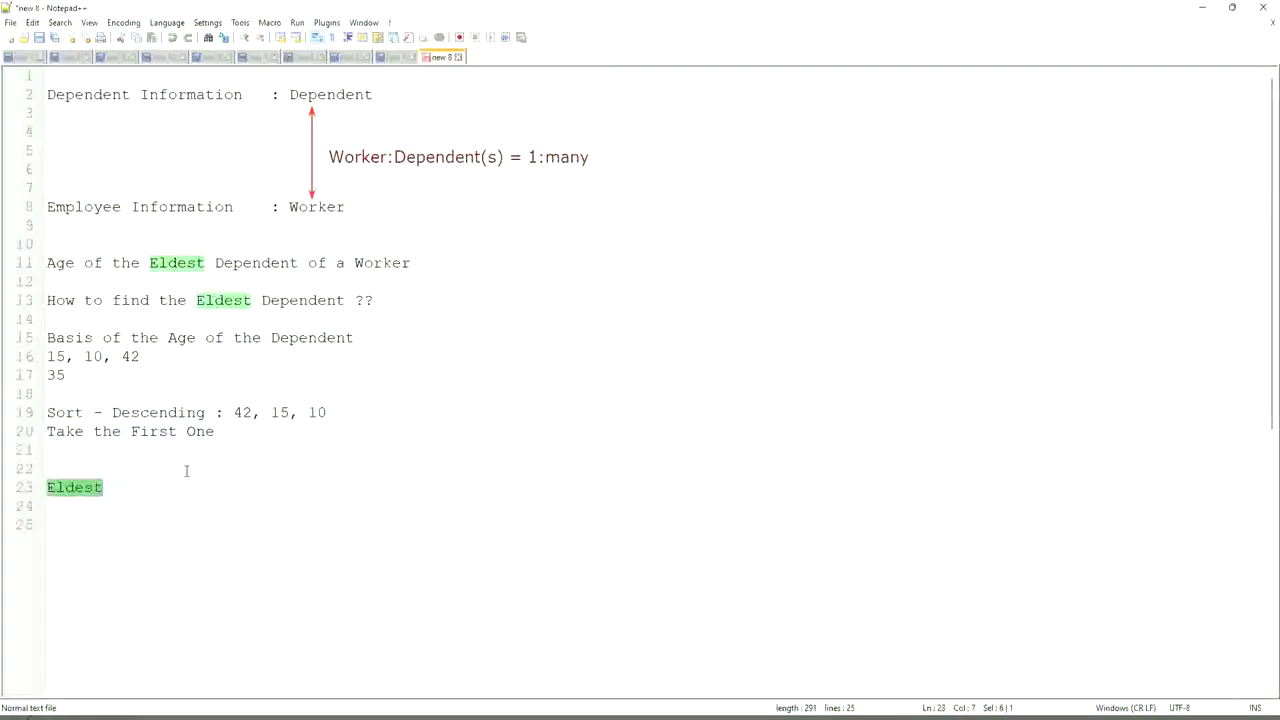
left_click(150, 358)
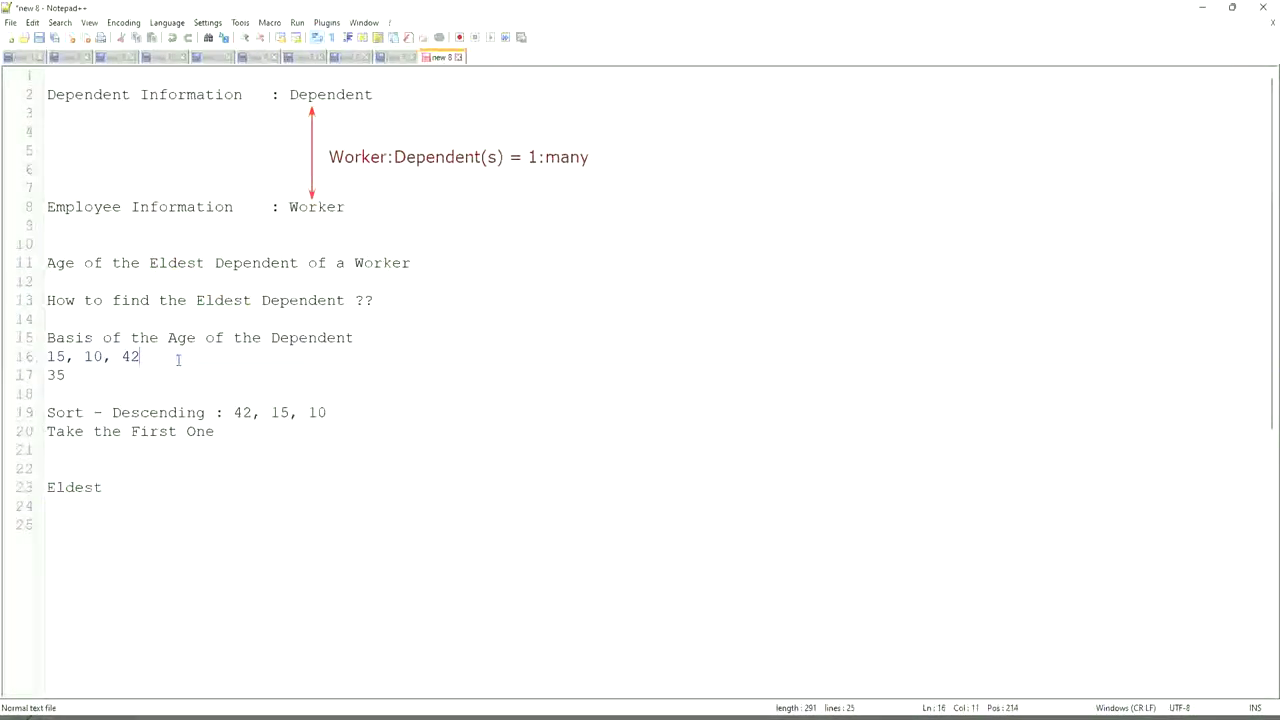
Append a second 42 to the ages line, deleting the stray 63, giving '15, 10, 42, 42'.
type(", ")
type("45")
type(",63")
key("Left")
key("Left")
key("Left")
key("shift+Right")
type("42")
key("Left")
key("BackSpace")
key("Right")
key("Right")
key("Right")
key("Left")
key("Left")
key("Left")
key("Left")
key("Left")
key("Left")
key("Left")
key("Left")
key("Right")
key("Right")
key("Right")
key("Right")
key("Right")
key("Right")
key("Right")
key("shift+Right")
key("shift+Right")
key("shift+Right")
key("BackSpace")
key("BackSpace")
key("BackSpace")
type("3, 75, 82")
left_click_drag(265, 352, 47, 356)
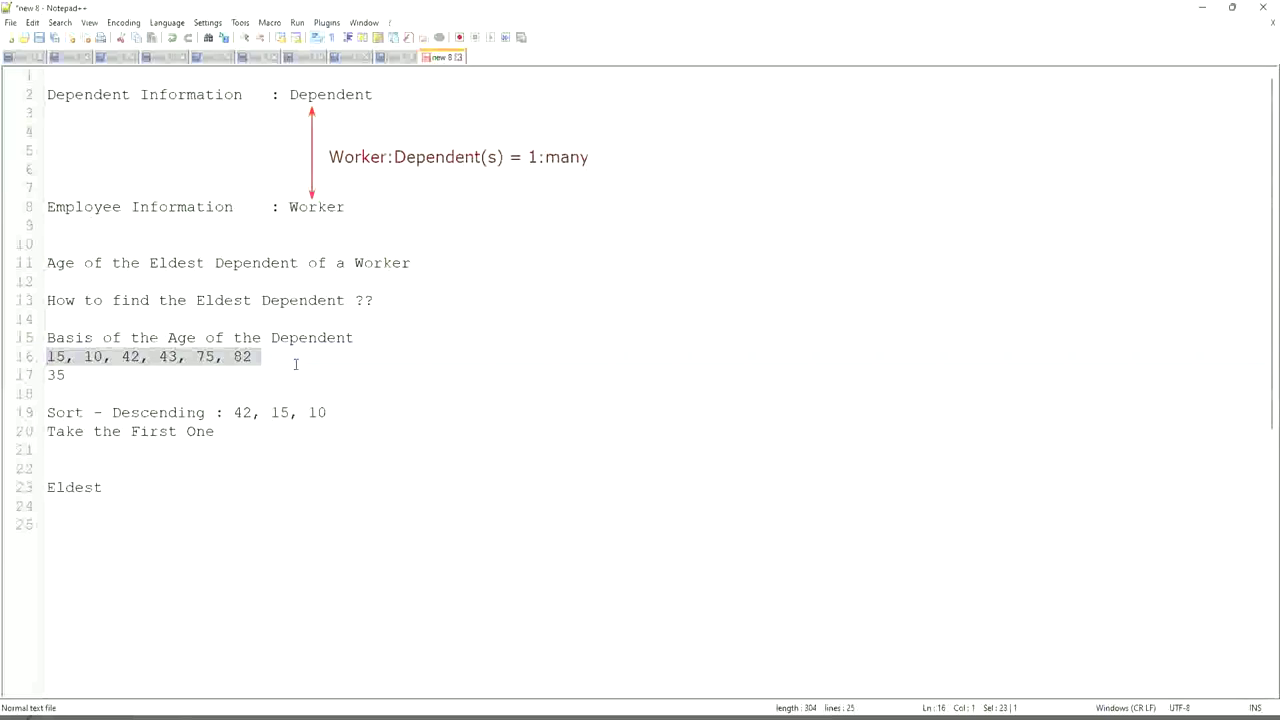
left_click(108, 397)
left_click(150, 412)
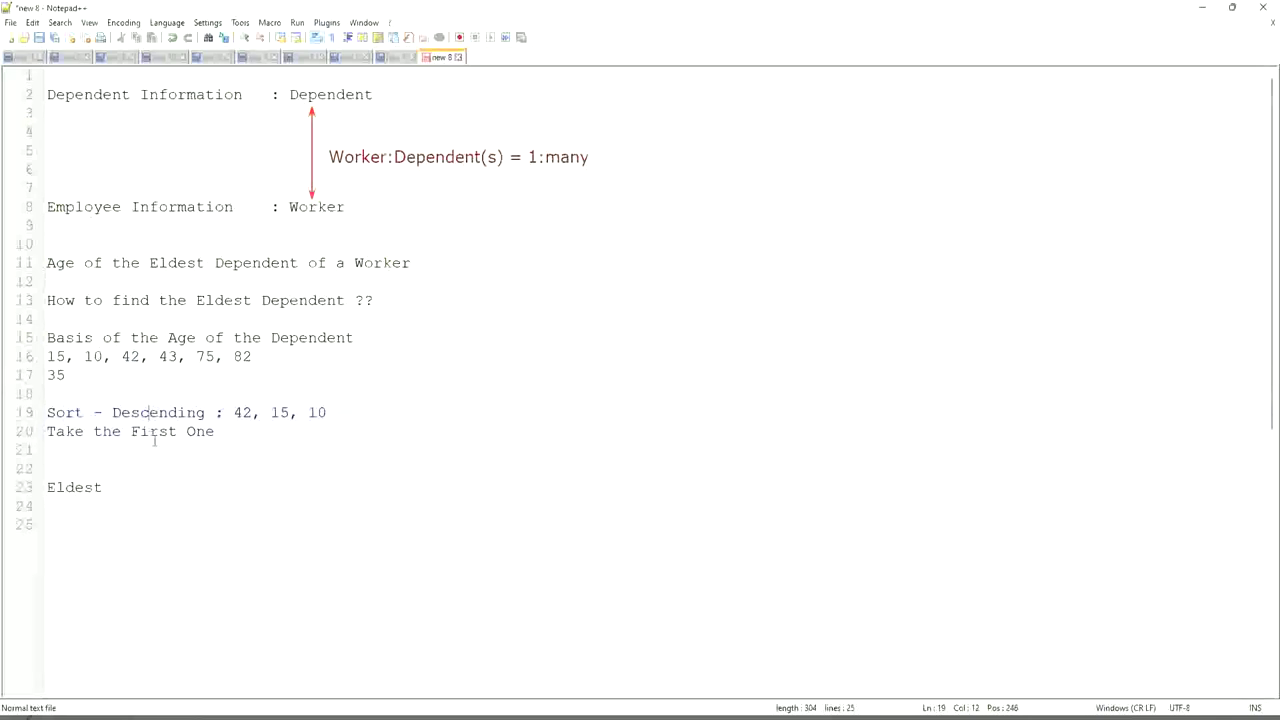
left_click(160, 412)
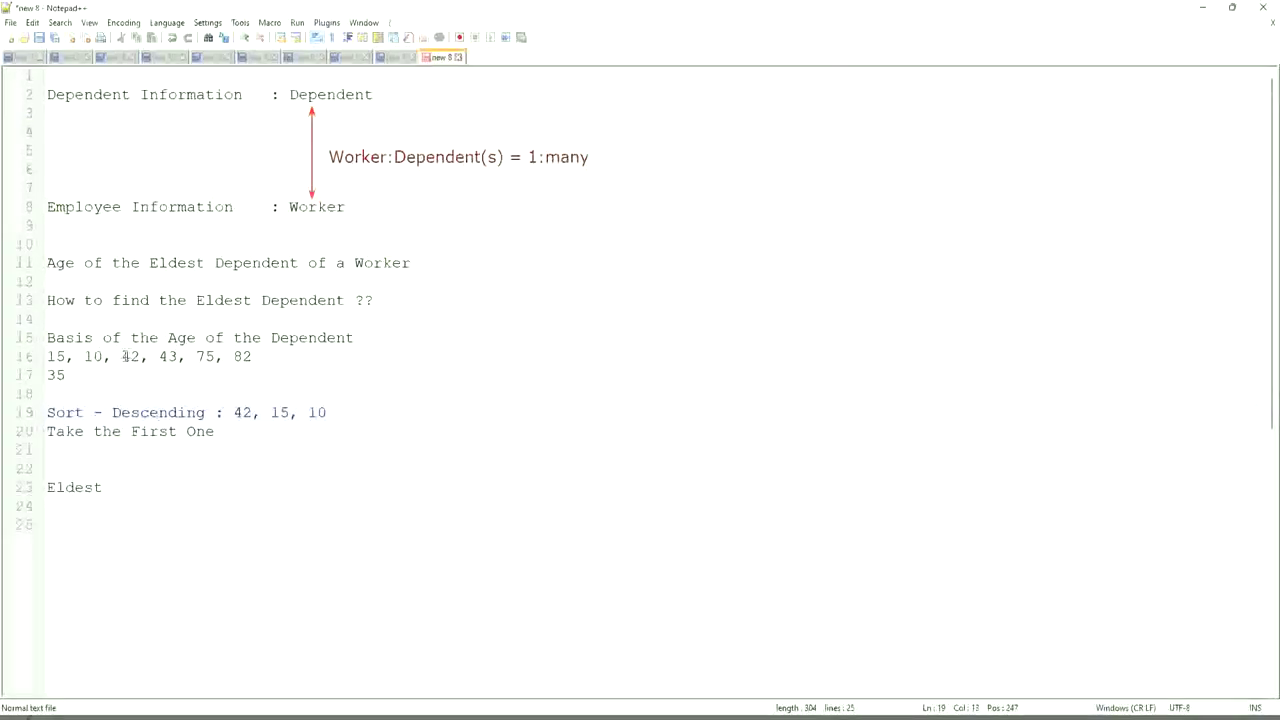
left_click_drag(122, 356, 179, 357)
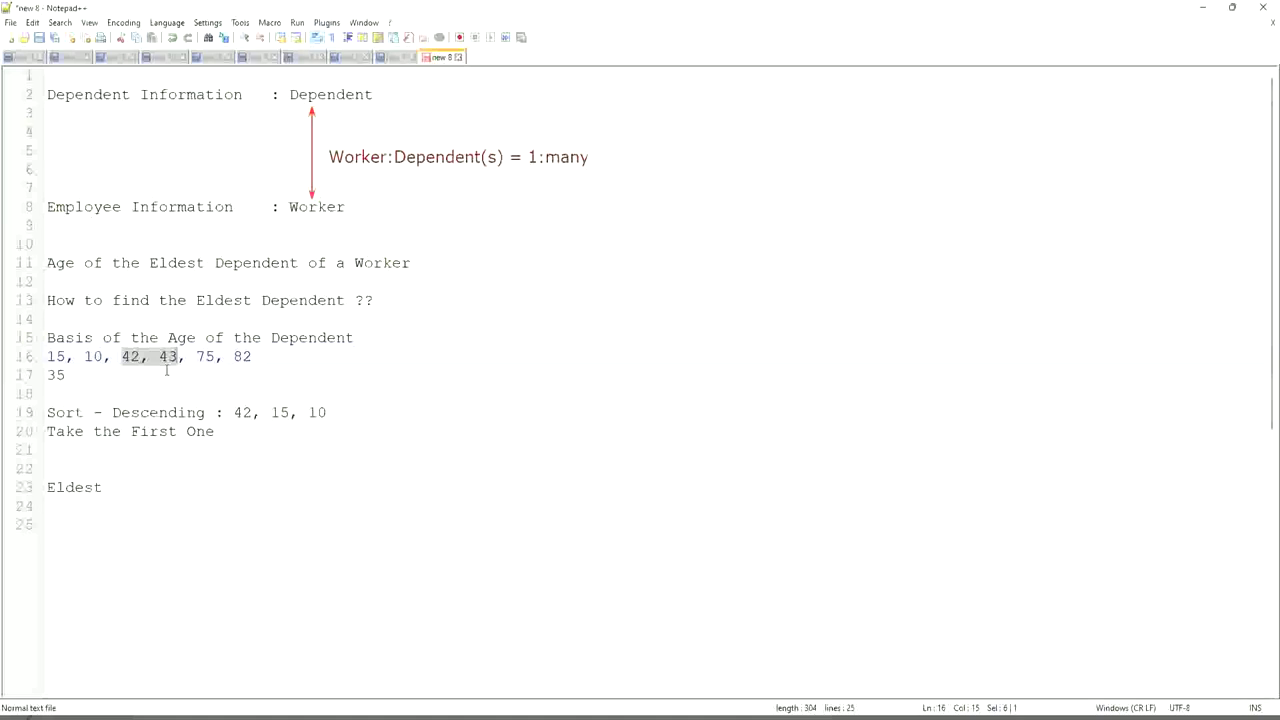
left_click(170, 358)
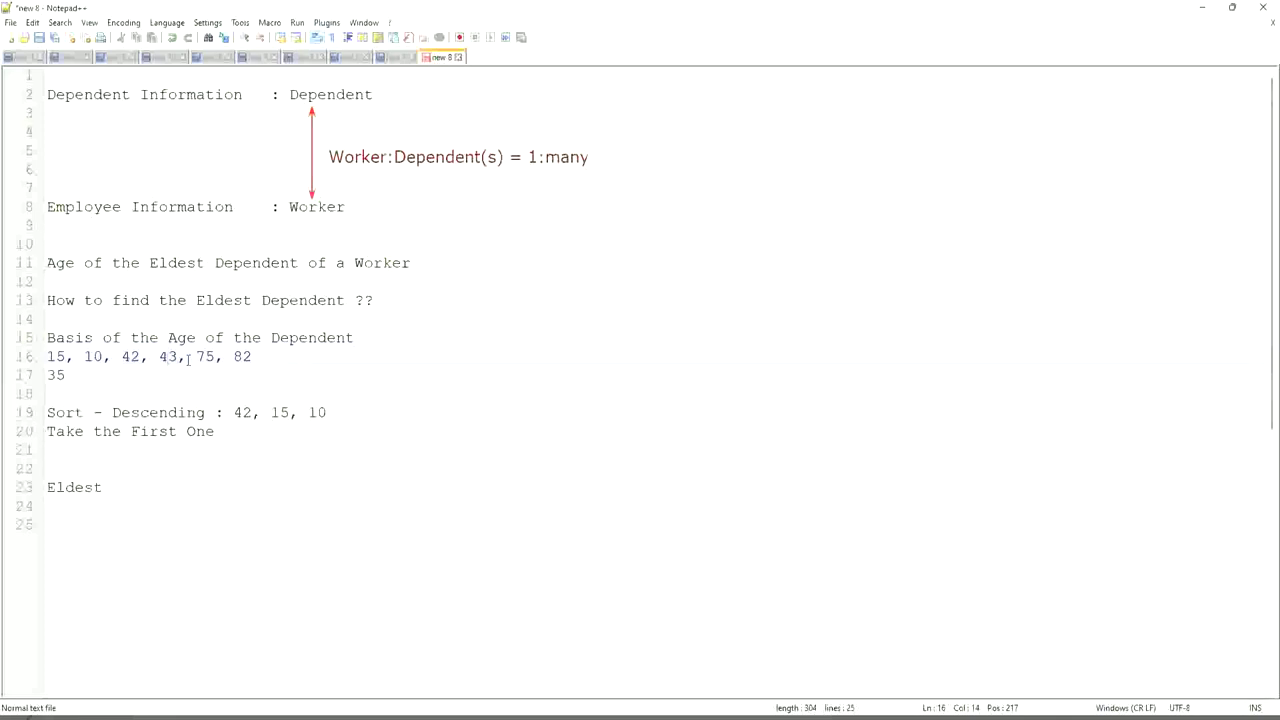
left_click(131, 357)
left_click_drag(46, 357, 262, 357)
left_click(284, 357)
left_click(243, 357)
left_click(148, 356)
left_click(131, 413)
left_click(141, 412)
double_click(303, 207)
double_click(320, 94)
left_click(350, 207)
Below 'Eldest', add the line 'Extract Single Instance / Lookup Related Value'.
left_click(143, 490)
key("Return")
key("Return")
key("Return")
type("Extract Single Instance ")
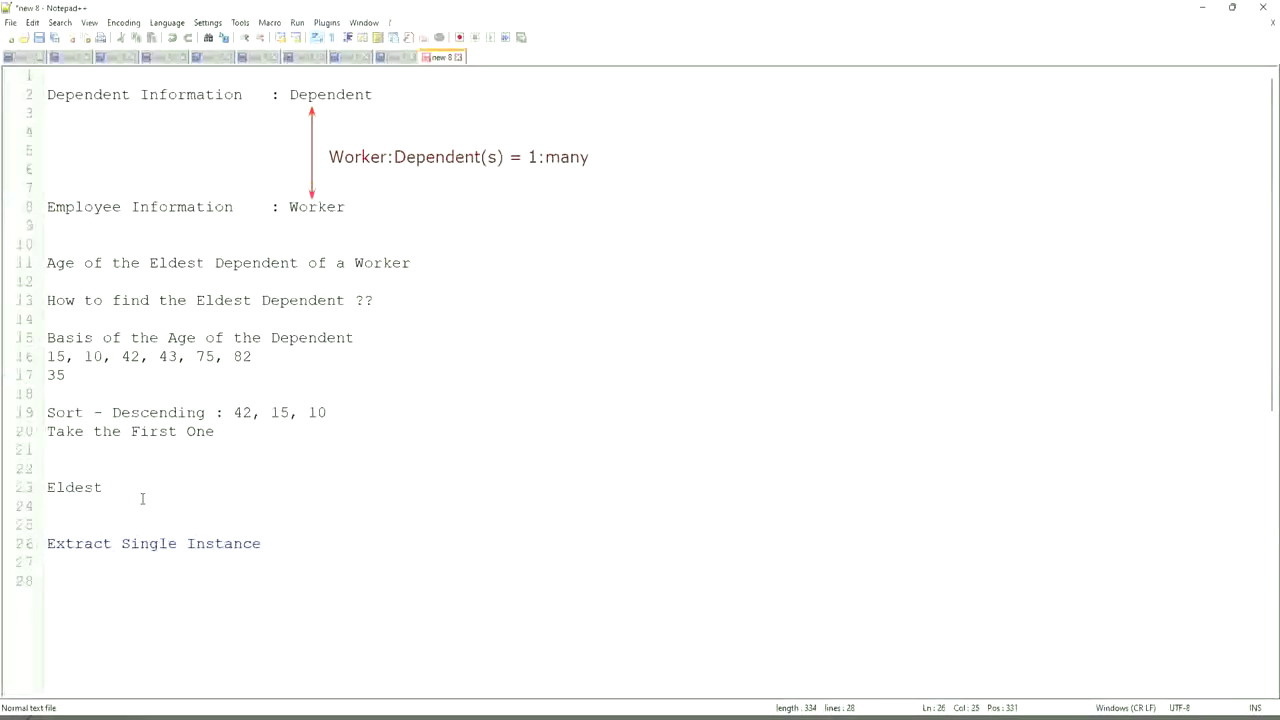
type("/ Lookup Related Value")
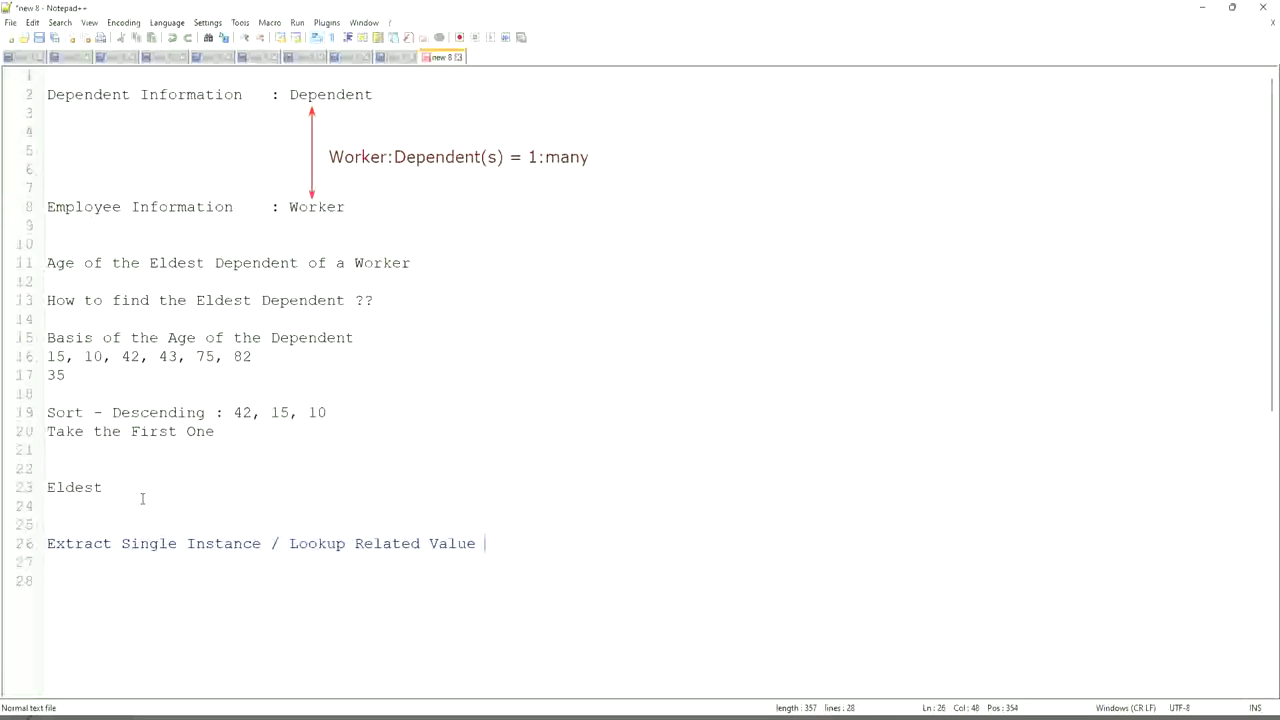
Insert '(ESI)' after 'Instance' and '(LRV)' at the end of that line.
left_click(263, 543)
type("(ESI)")
left_click(560, 541)
key("Tab")
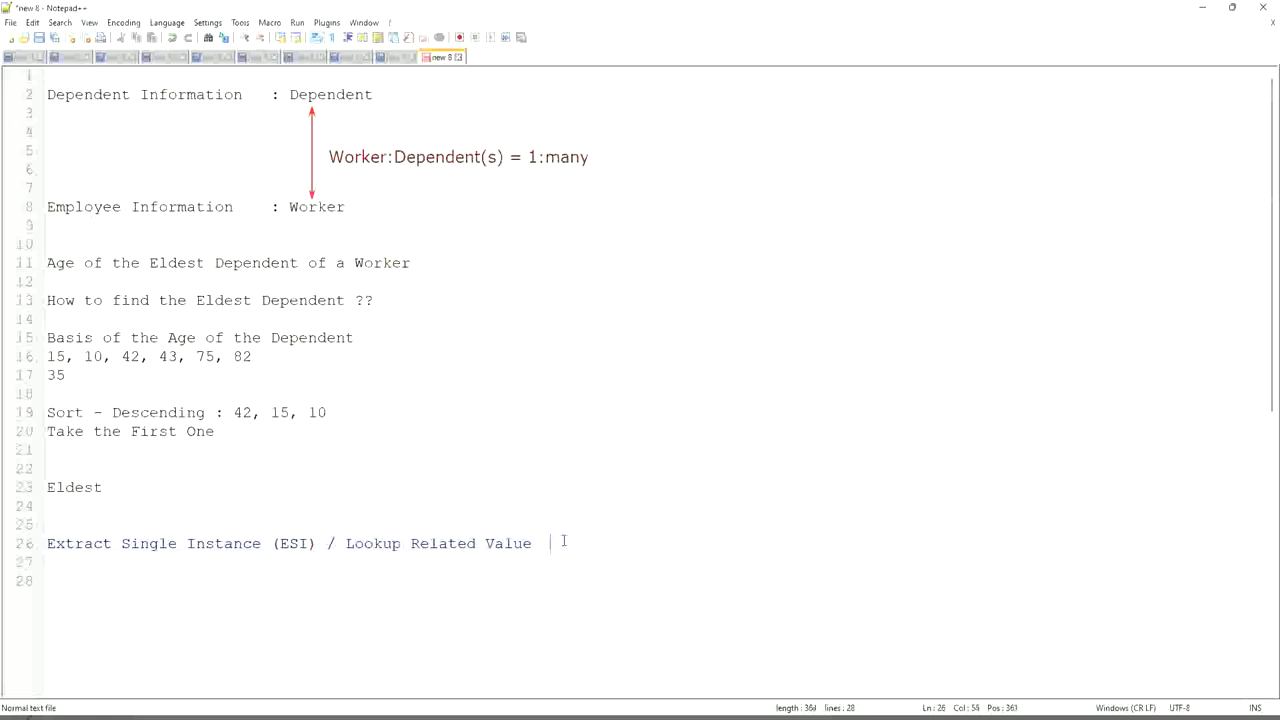
type("(LRV)")
left_click(586, 494)
left_click(314, 543)
left_click_drag(326, 543, 263, 553)
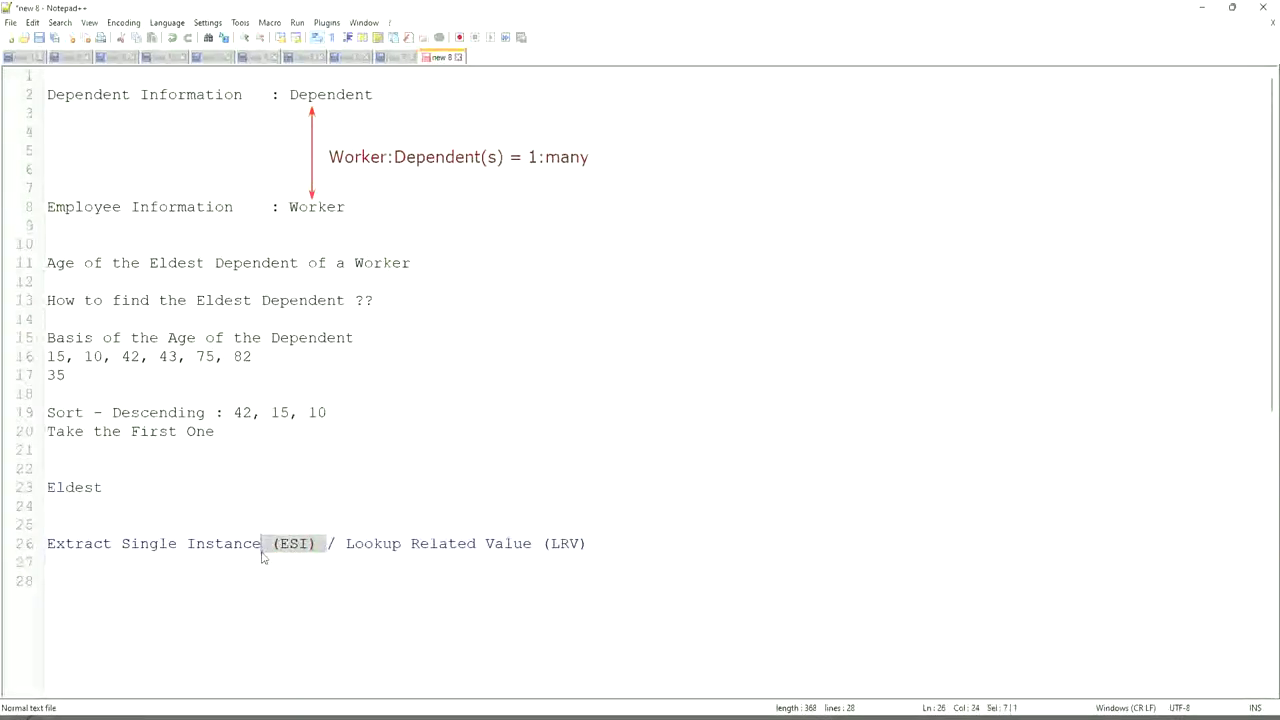
left_click(299, 545)
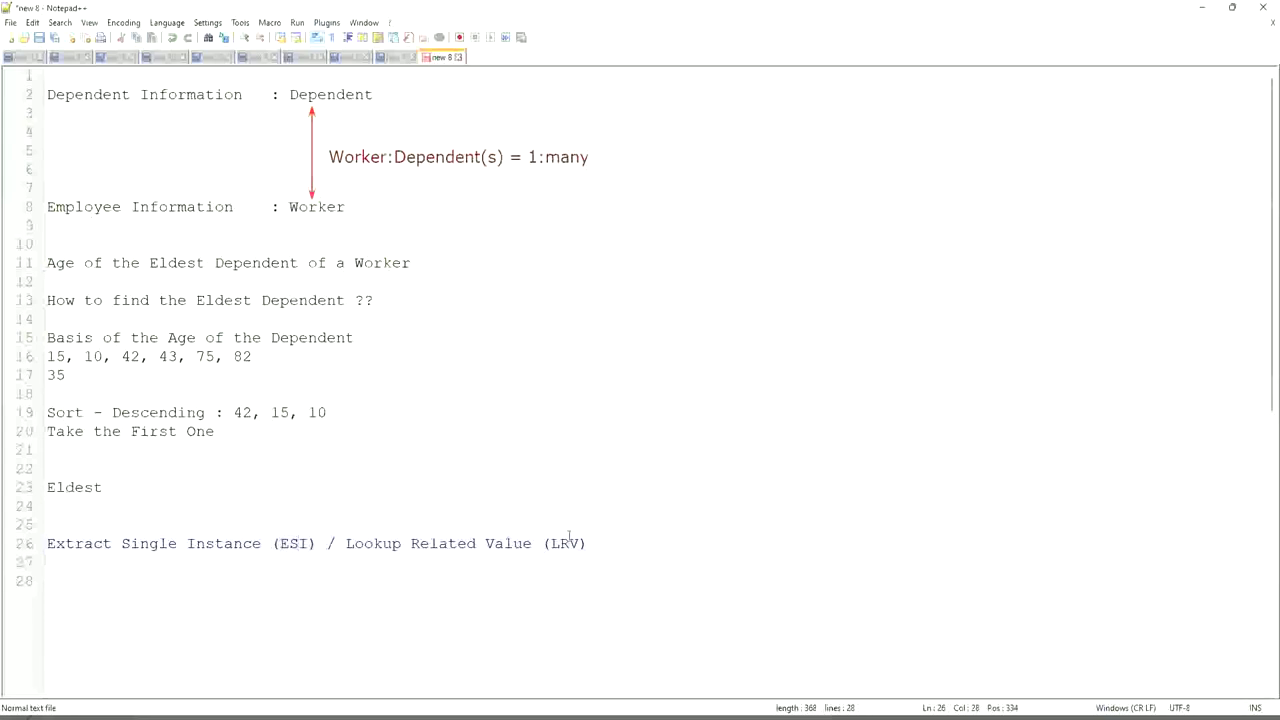
double_click(569, 542)
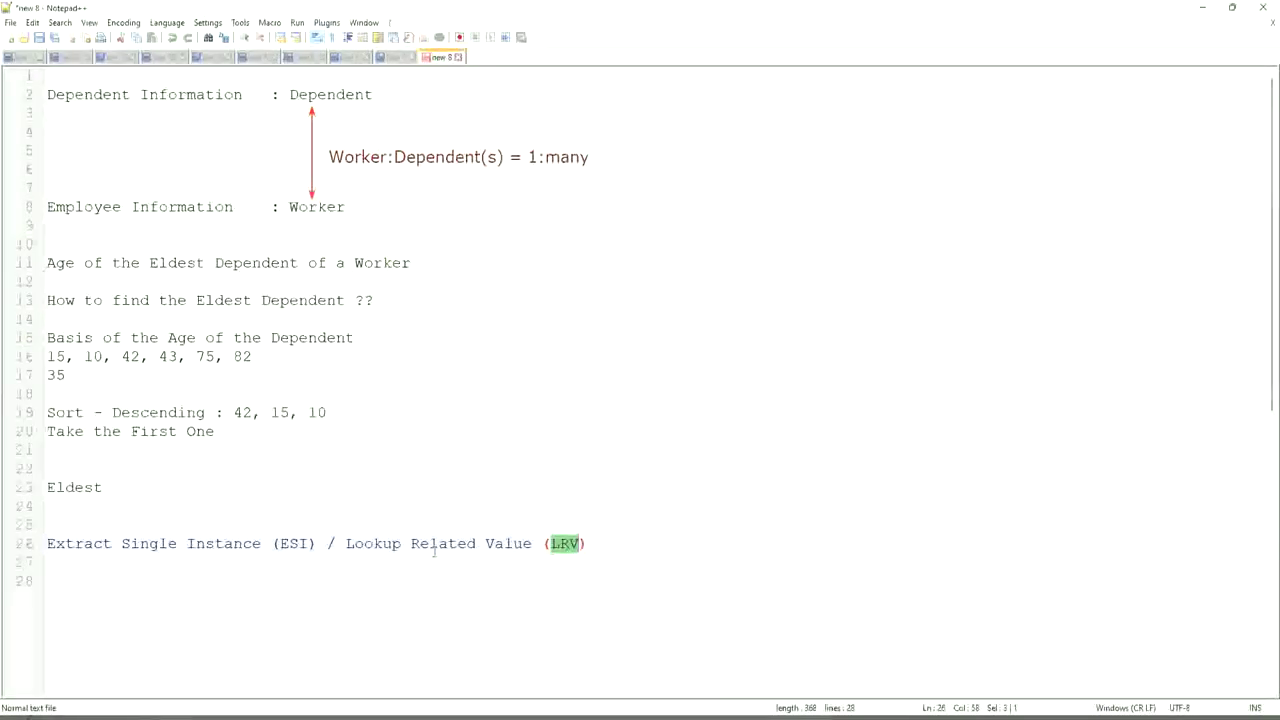
left_click(141, 545)
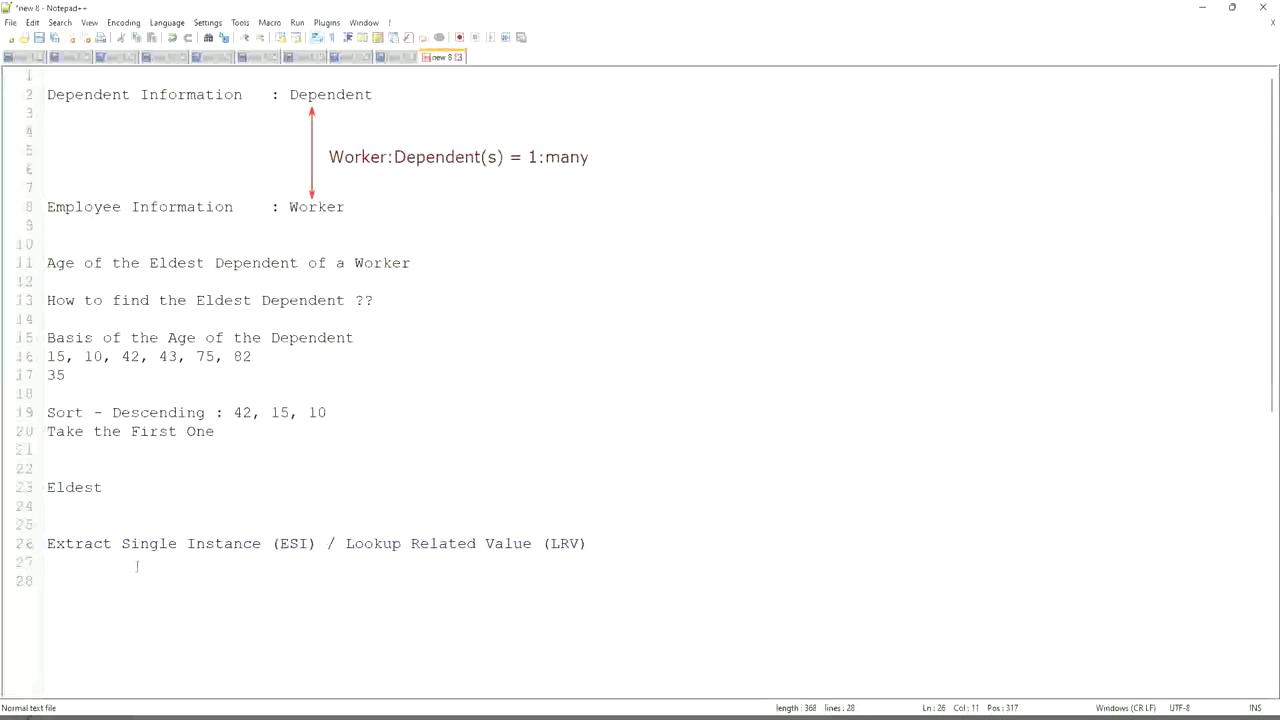
left_click(204, 545)
left_click_drag(316, 545, 12, 530)
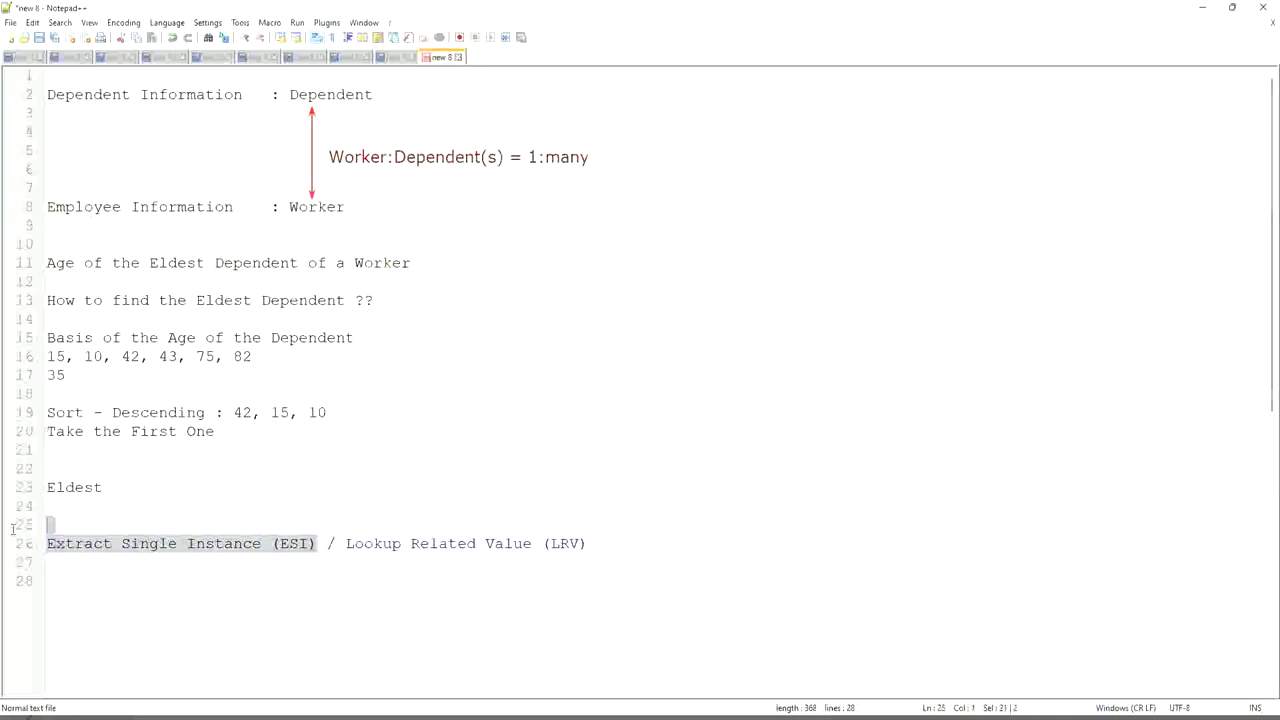
left_click(198, 545)
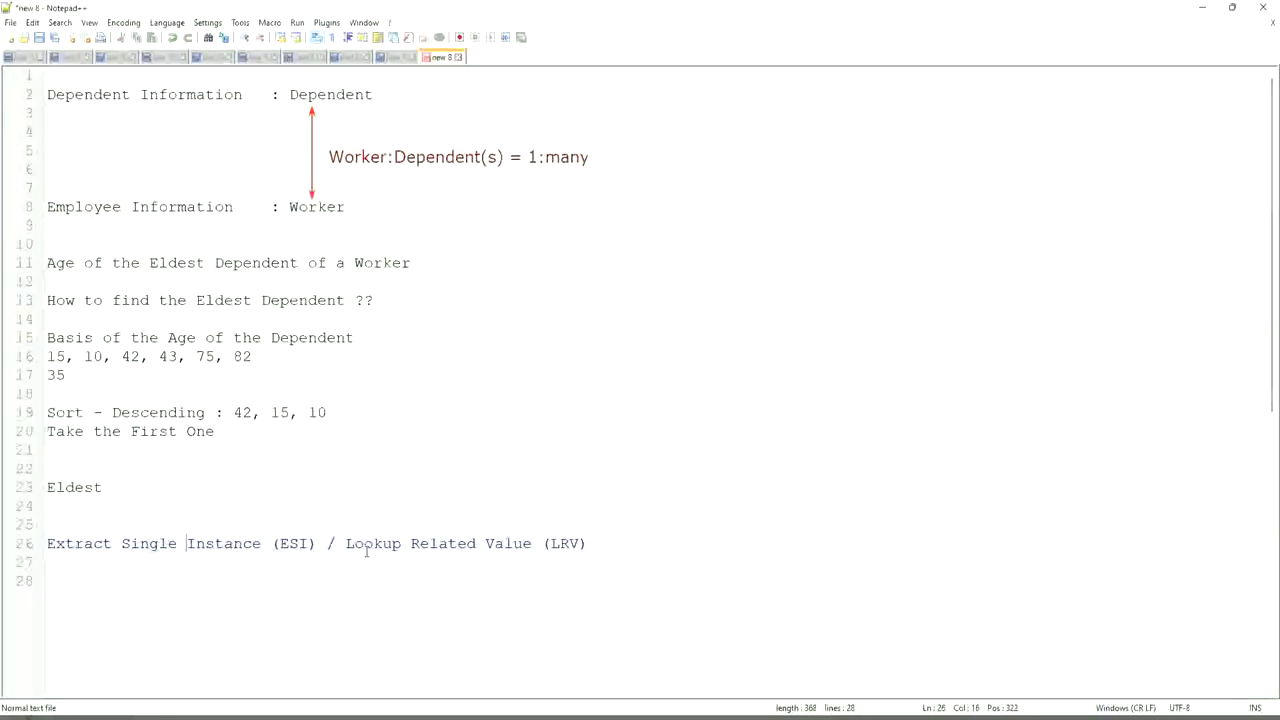
left_click_drag(345, 545, 532, 545)
left_click(631, 545, "shift")
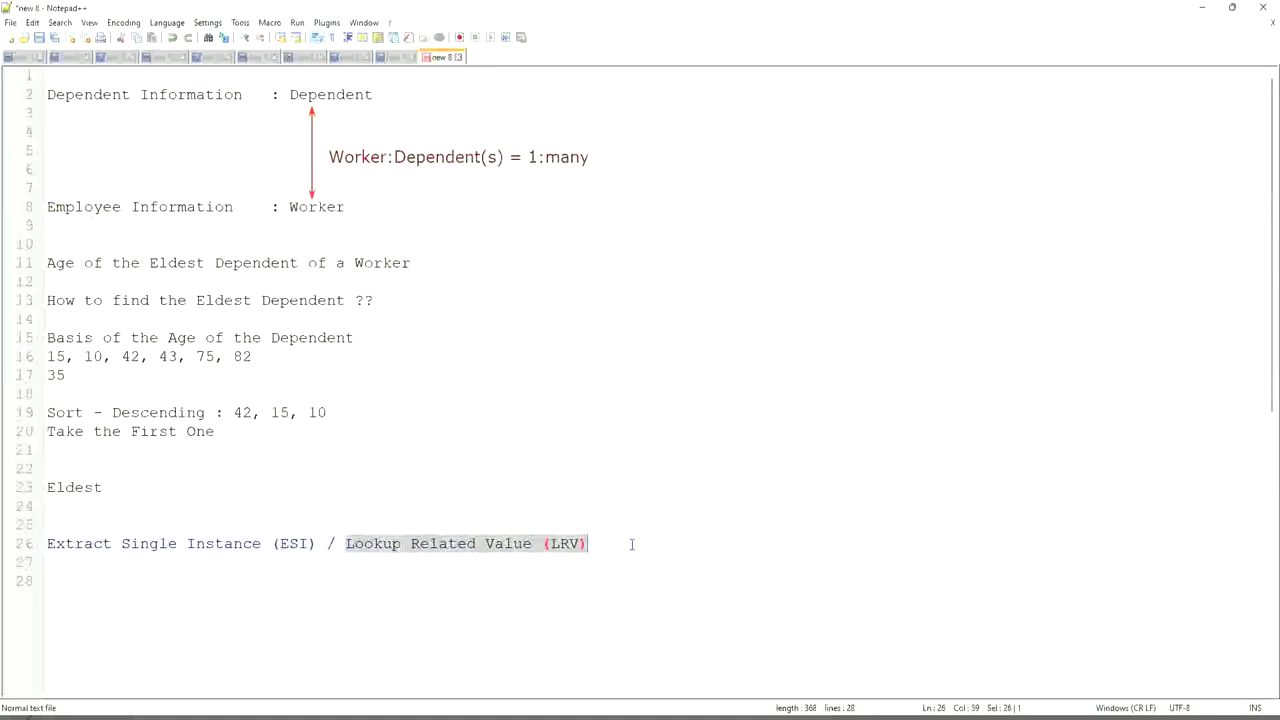
left_click(594, 466)
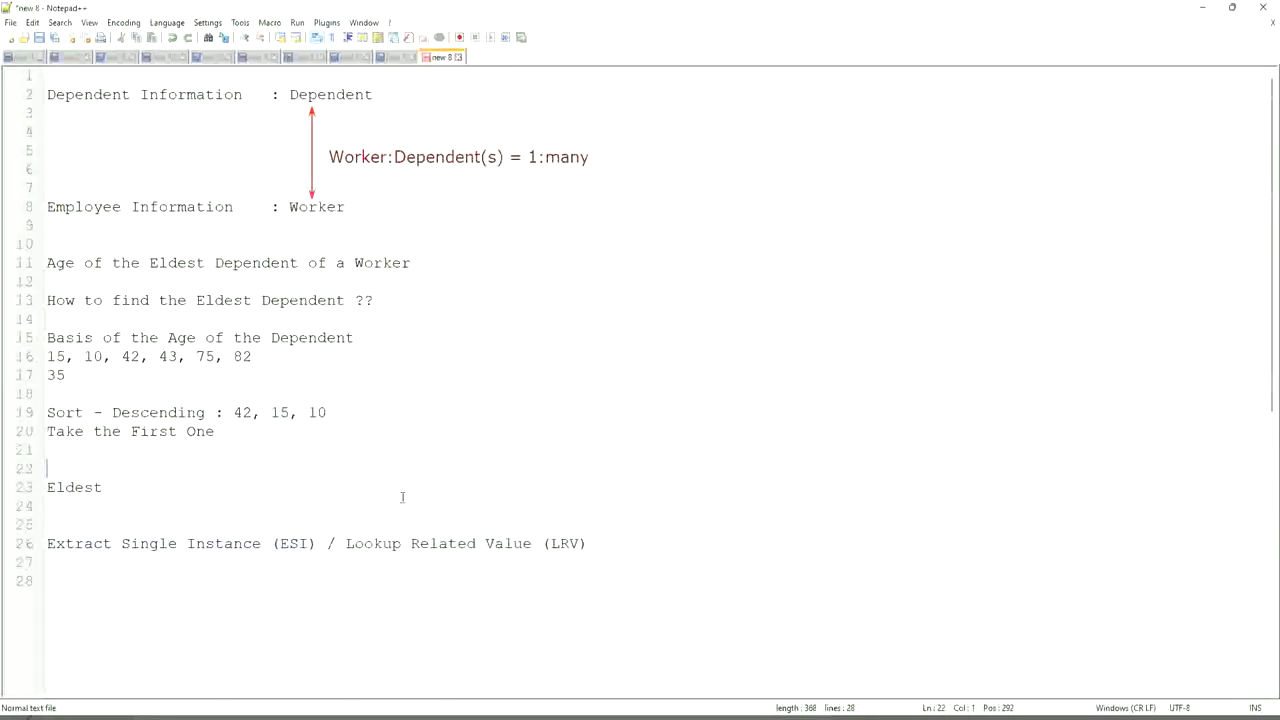
left_click(239, 514)
left_click(302, 543)
left_click(287, 543)
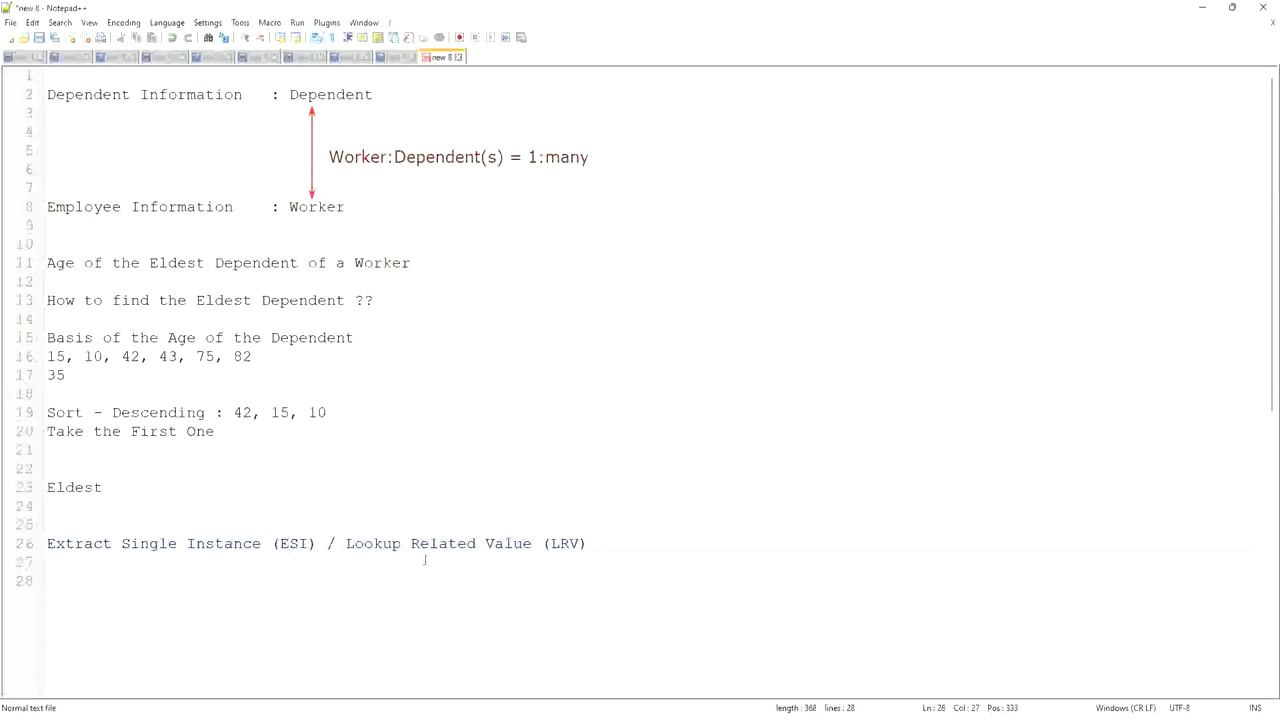
double_click(562, 542)
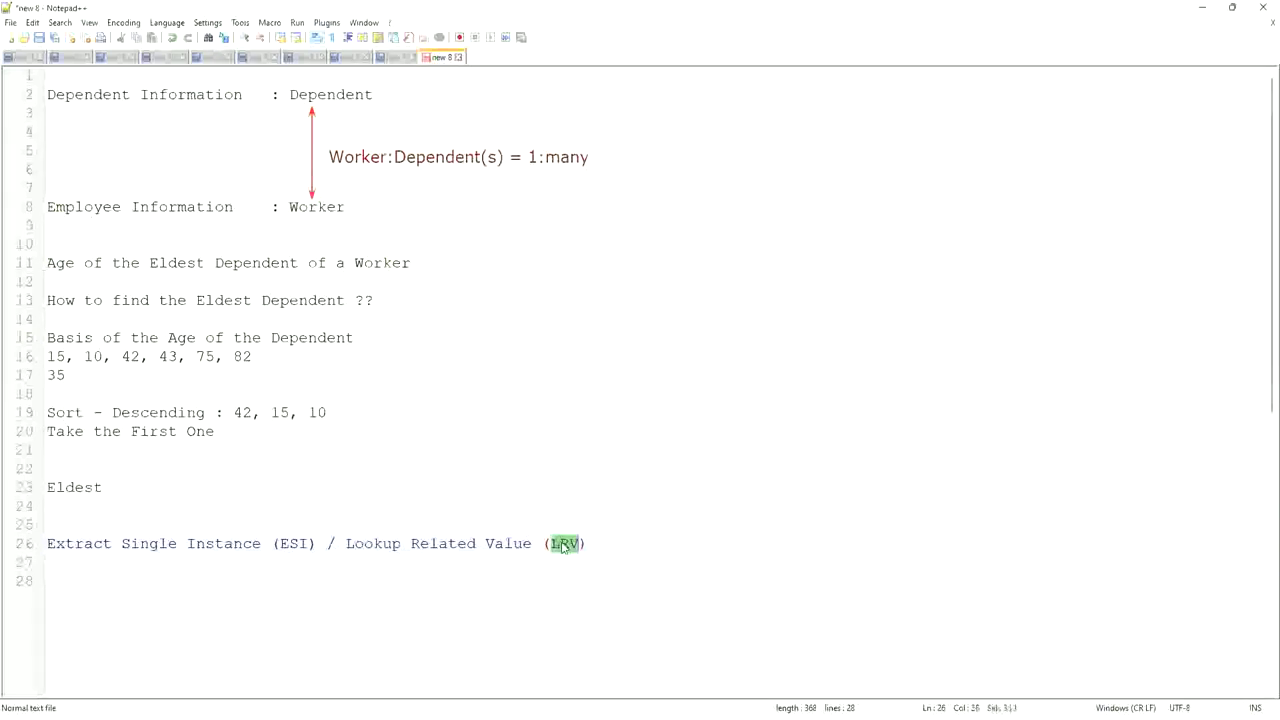